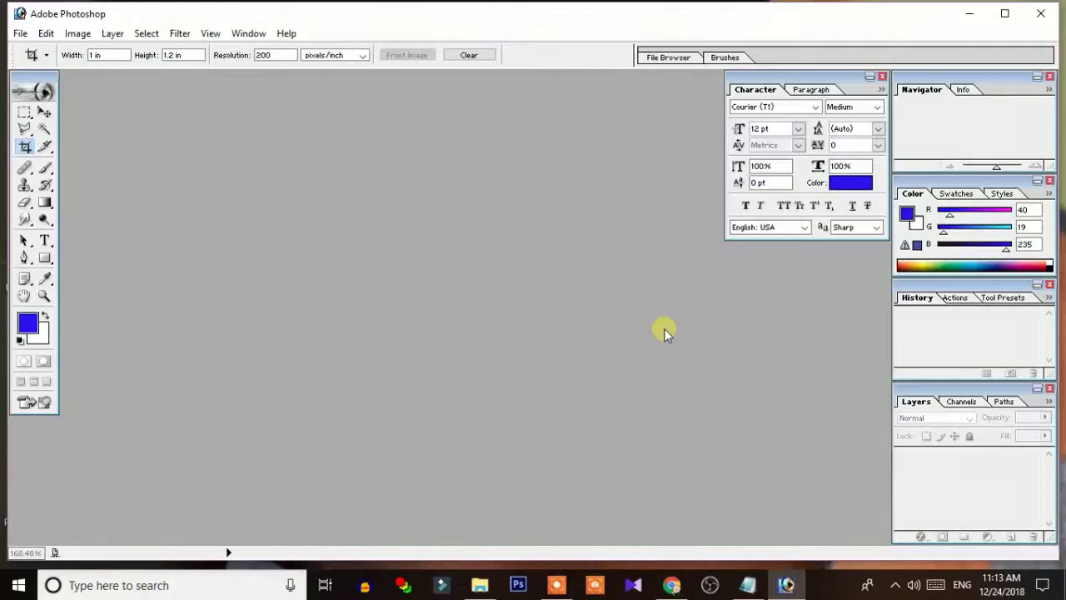
Collapse the Character/Paragraph panel and close it
left_click(868, 78)
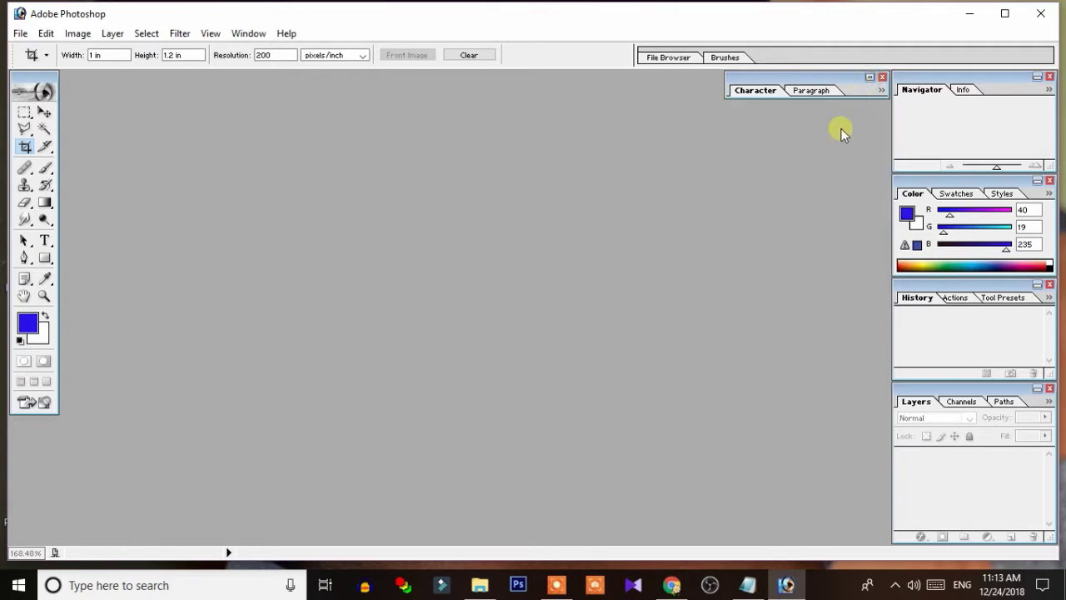
left_click(882, 79)
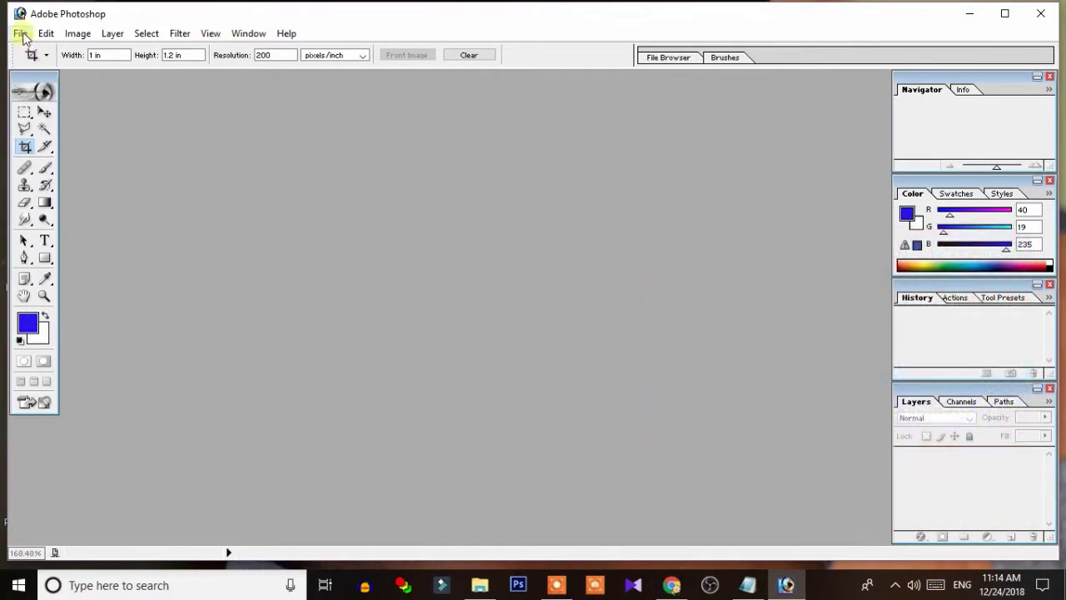
Open the palli-paruvathile JPG from the Desktop and maximize its window
left_click(20, 35)
left_click(49, 69)
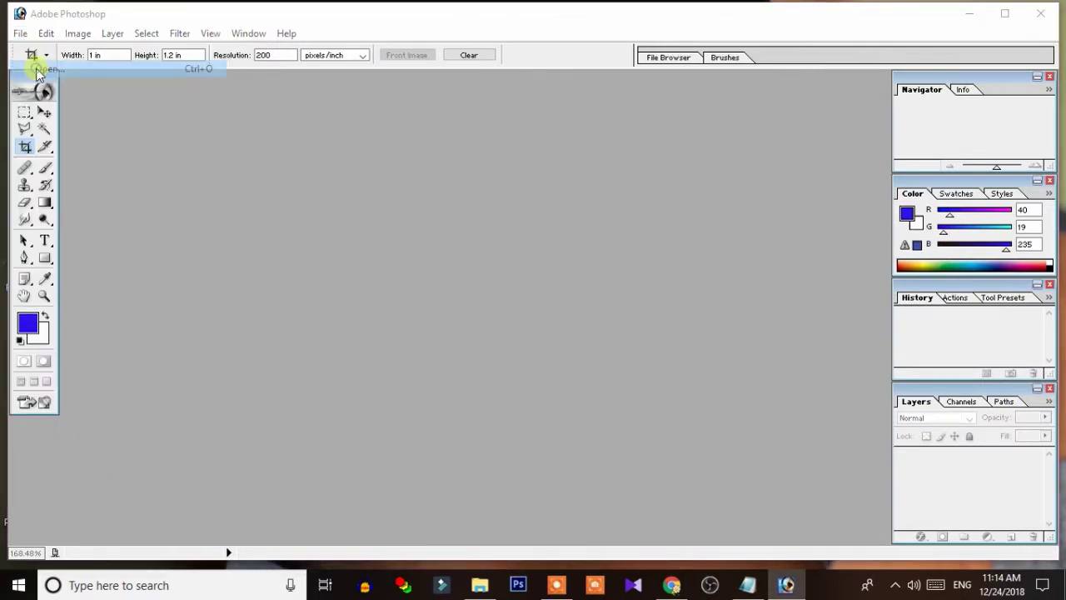
left_click(352, 170)
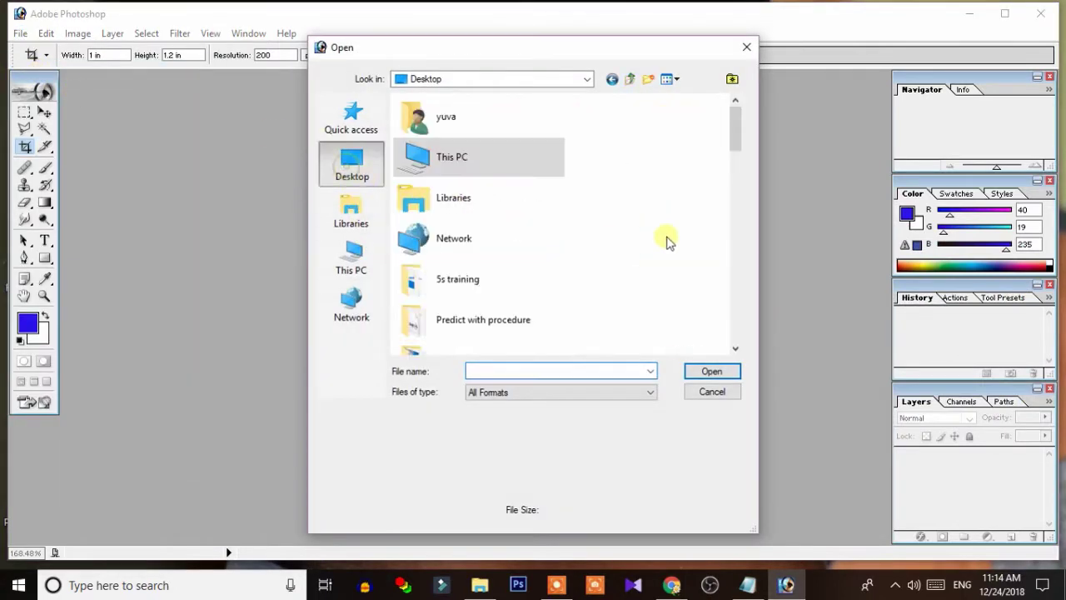
mouse_move(735, 129)
left_mouse_down()
mouse_move(733, 302)
mouse_move(734, 275)
left_mouse_up()
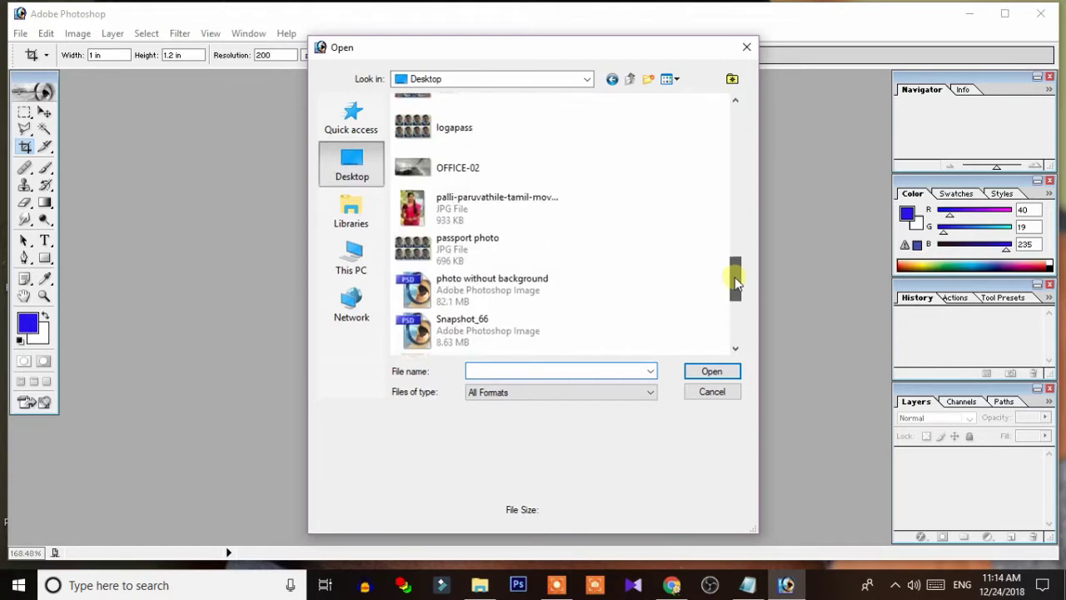
left_click(456, 218)
left_click(709, 370)
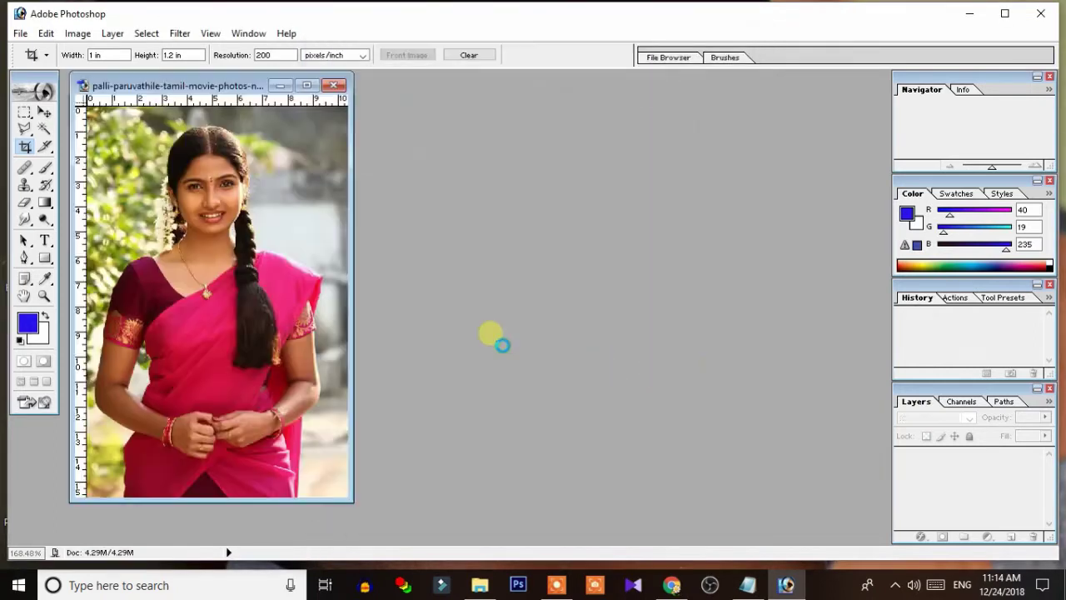
left_click_drag(285, 86, 526, 93)
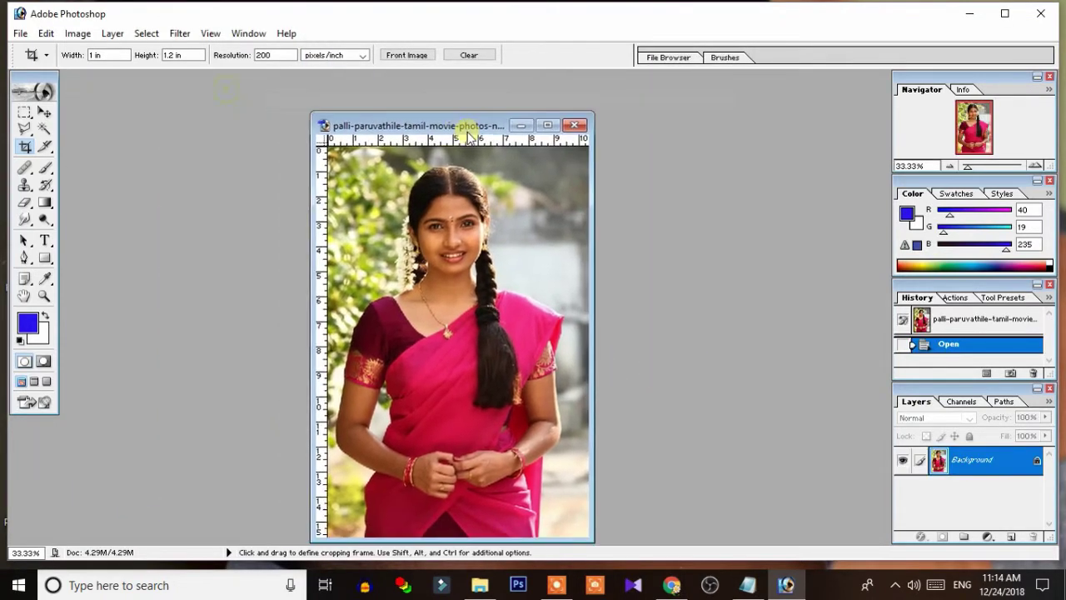
left_click(548, 93)
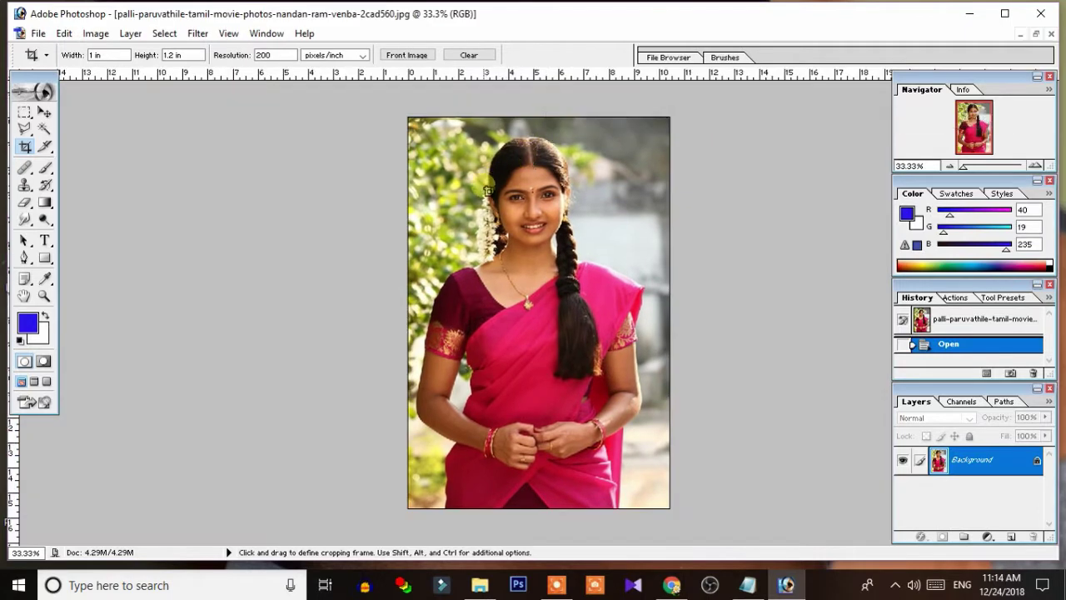
Crop the portrait to the face at 1 in × 1.2 in and 300 pixels/inch, then zoom in
left_click(20, 133)
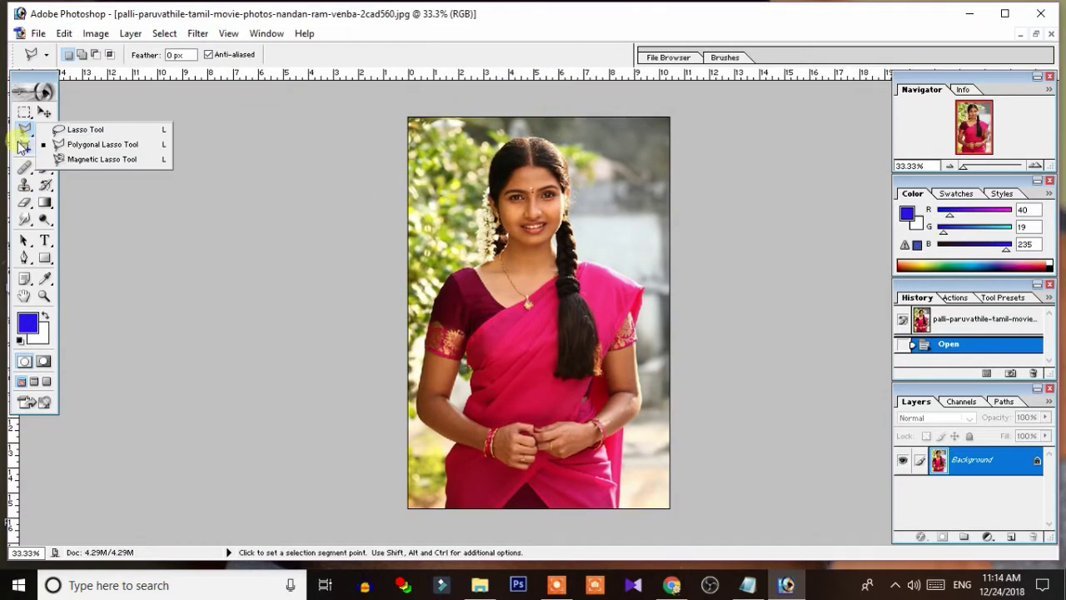
left_click(22, 147)
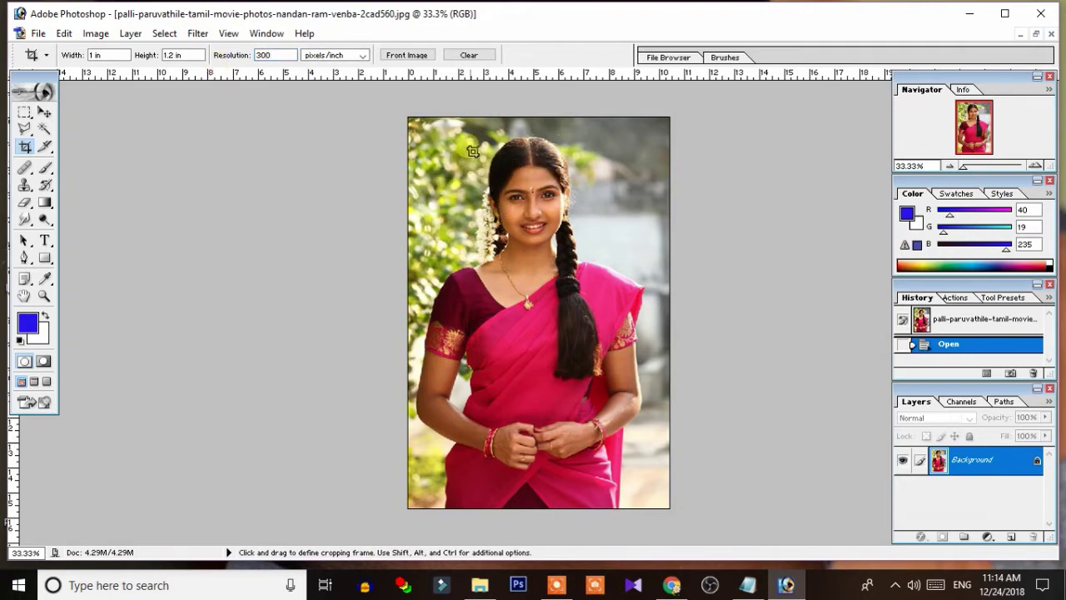
left_click_drag(486, 142, 583, 266)
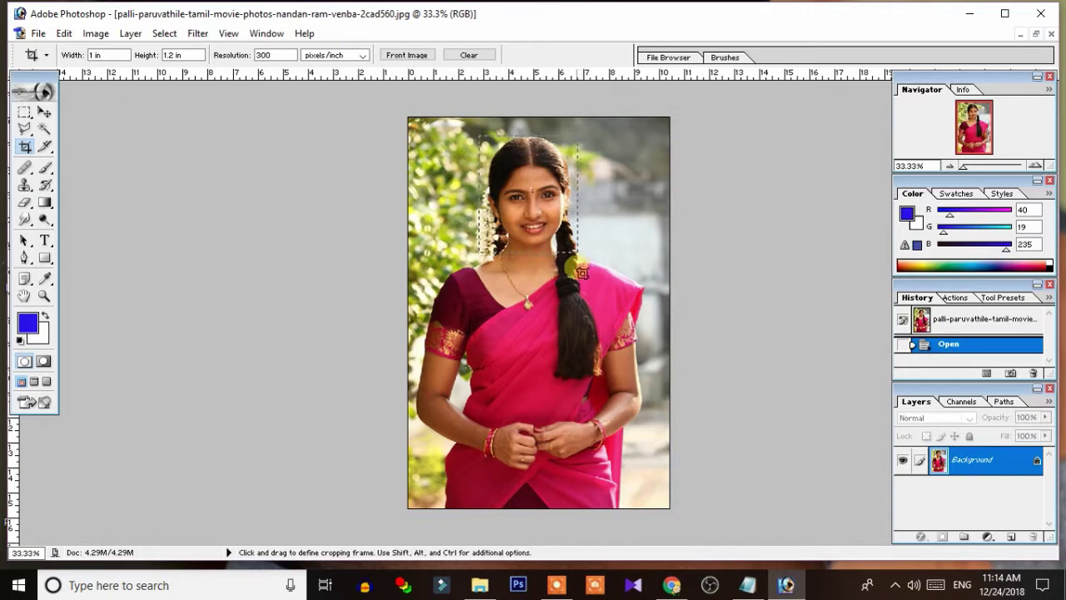
left_click_drag(585, 271, 583, 282)
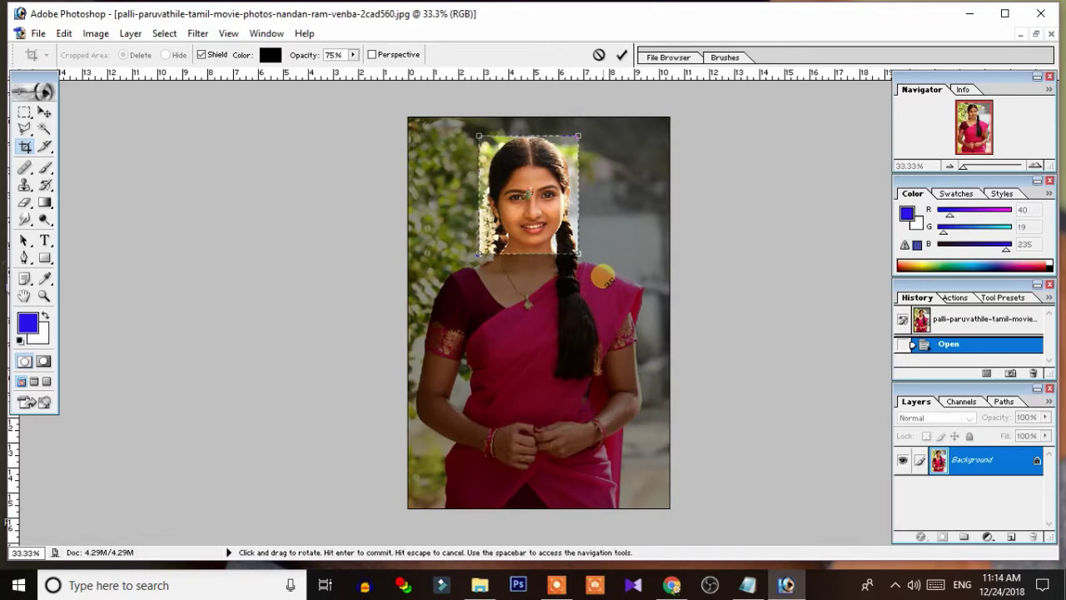
key("Return")
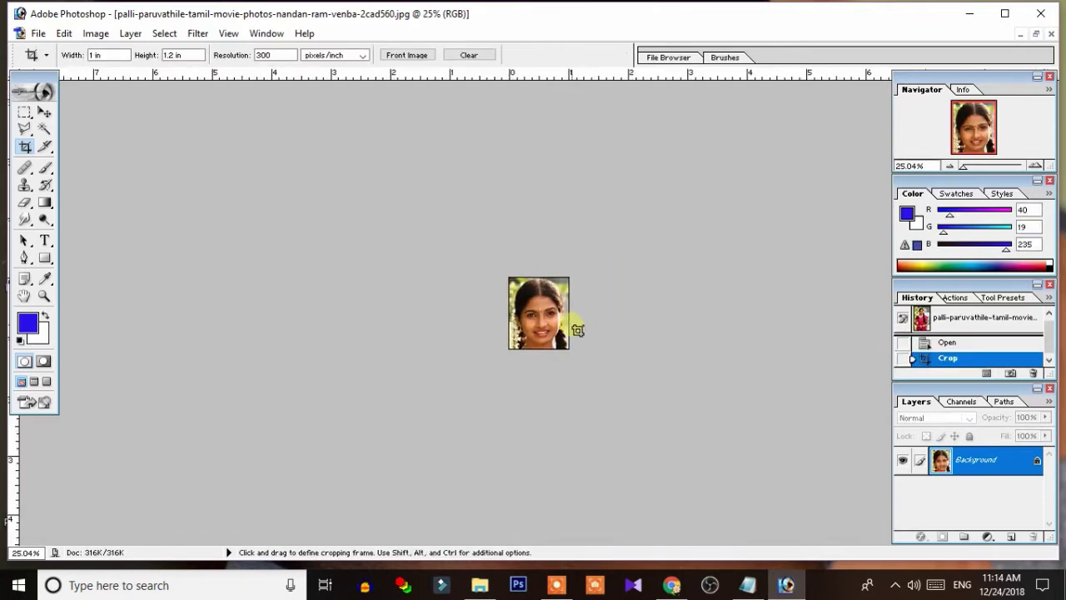
scroll(573, 327, "up", 5)
scroll(572, 326, "up", 2)
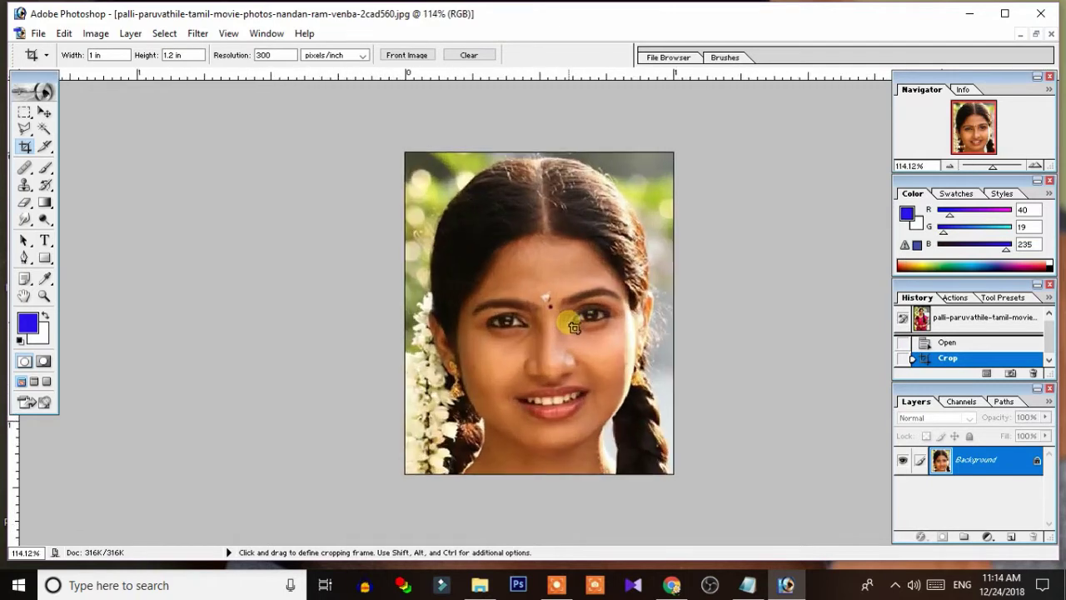
Convert the Background layer into Layer 0 and start Free Transform with Ctrl+T
key("ctrl")
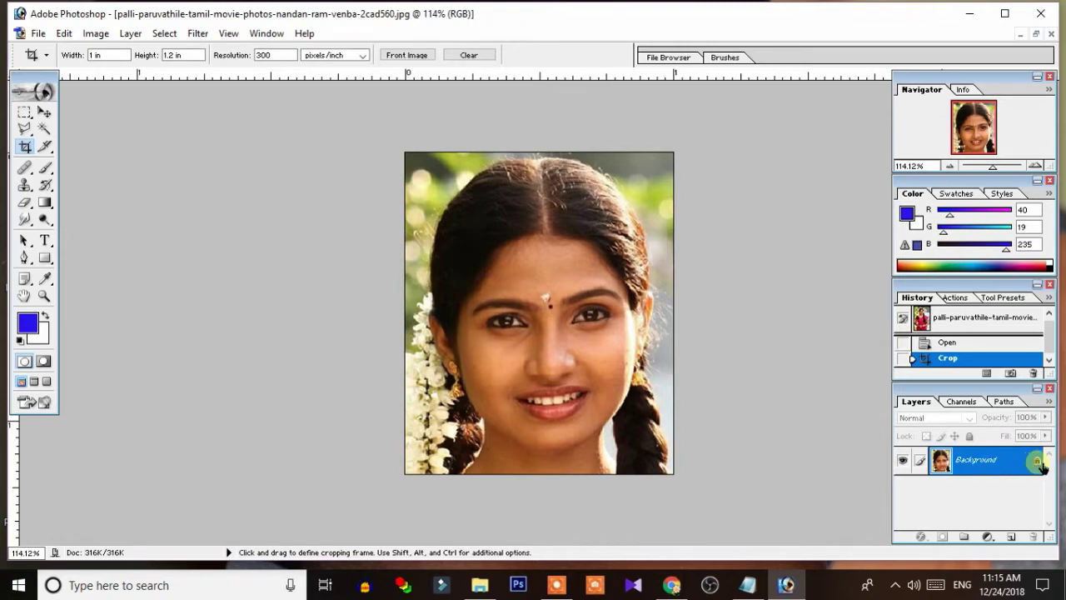
double_click(1036, 464)
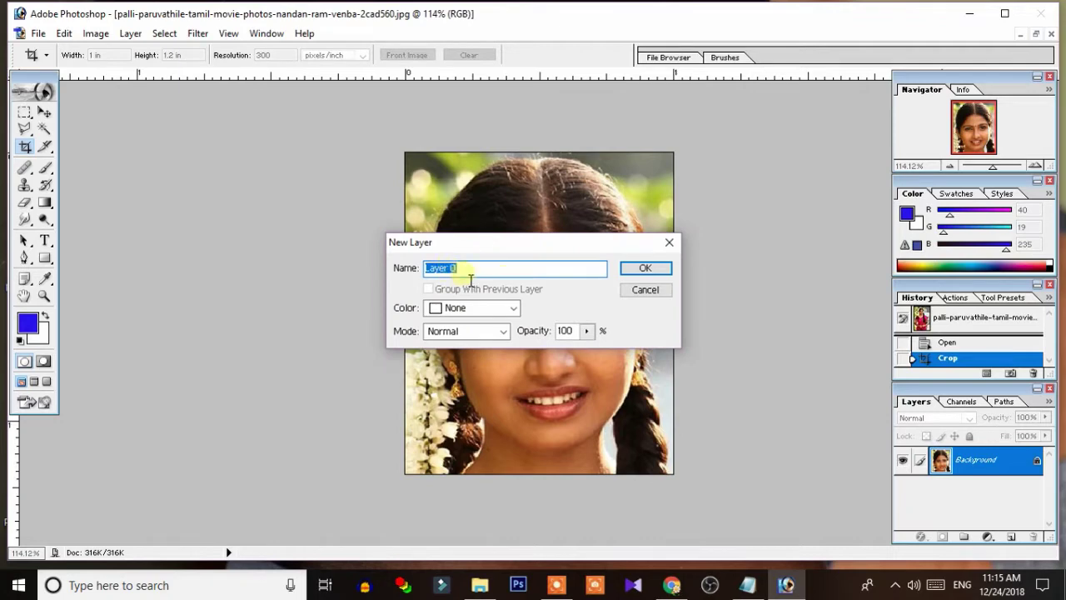
left_click(628, 273)
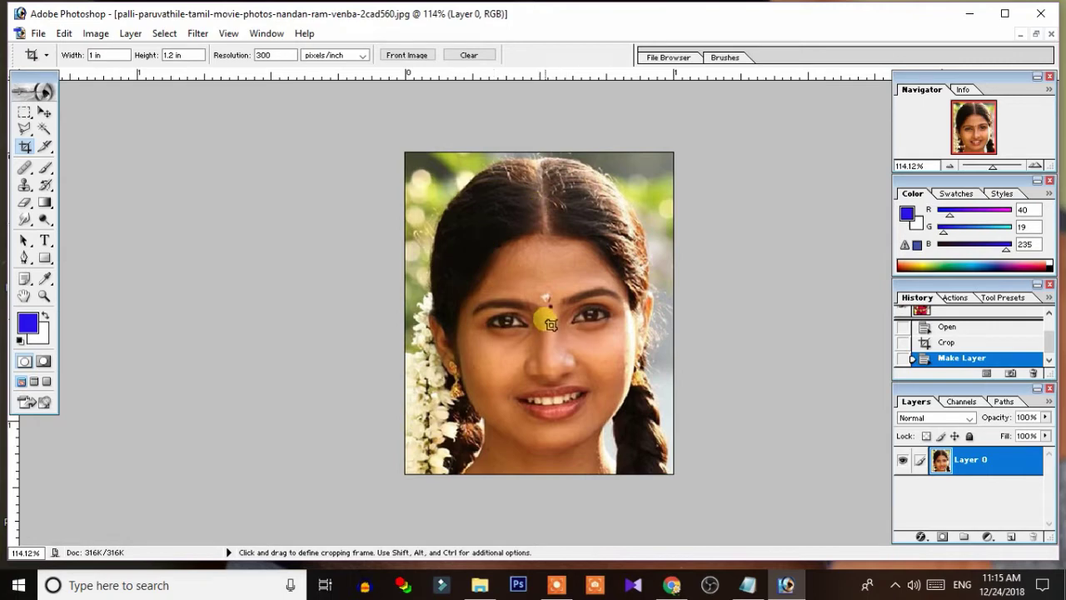
key("ctrl")
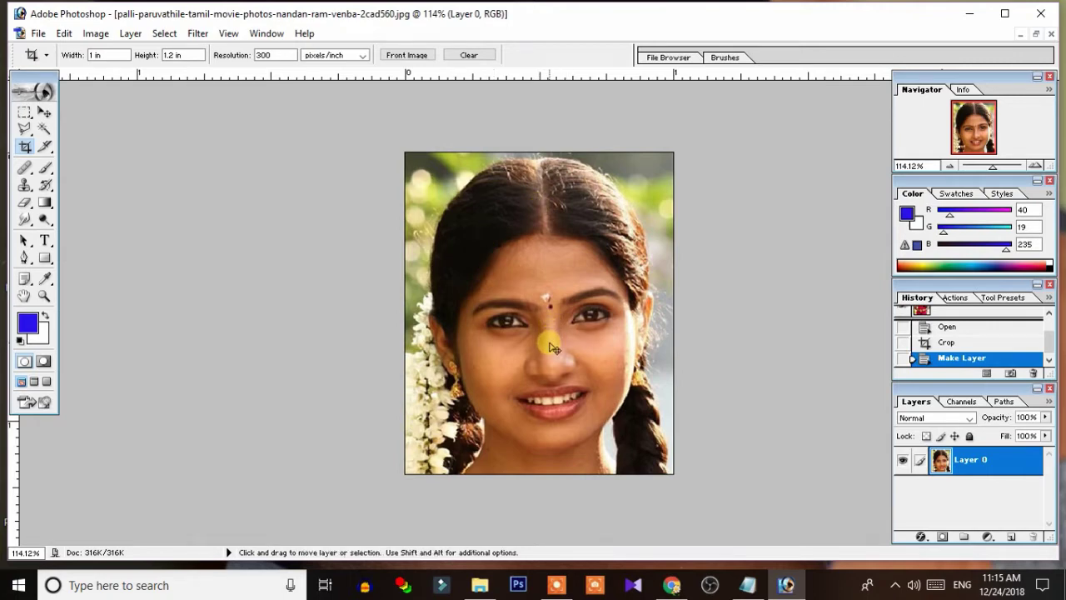
key("ctrl+t")
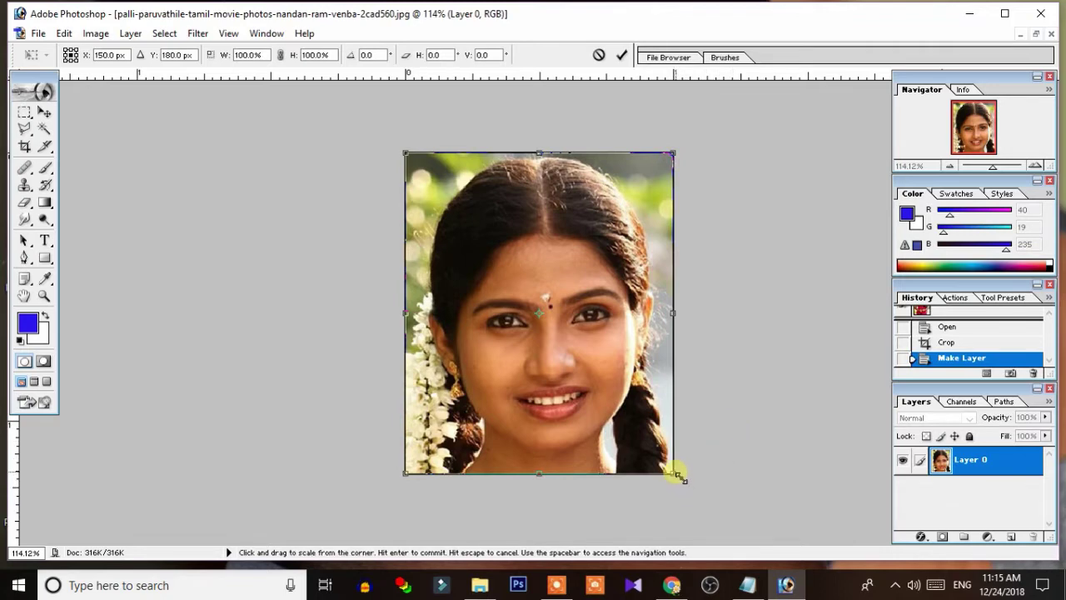
Scale Layer 0 to about 96.5% × 97.8%, nudge it into place, and commit the transform
left_click_drag(676, 475, 672, 469)
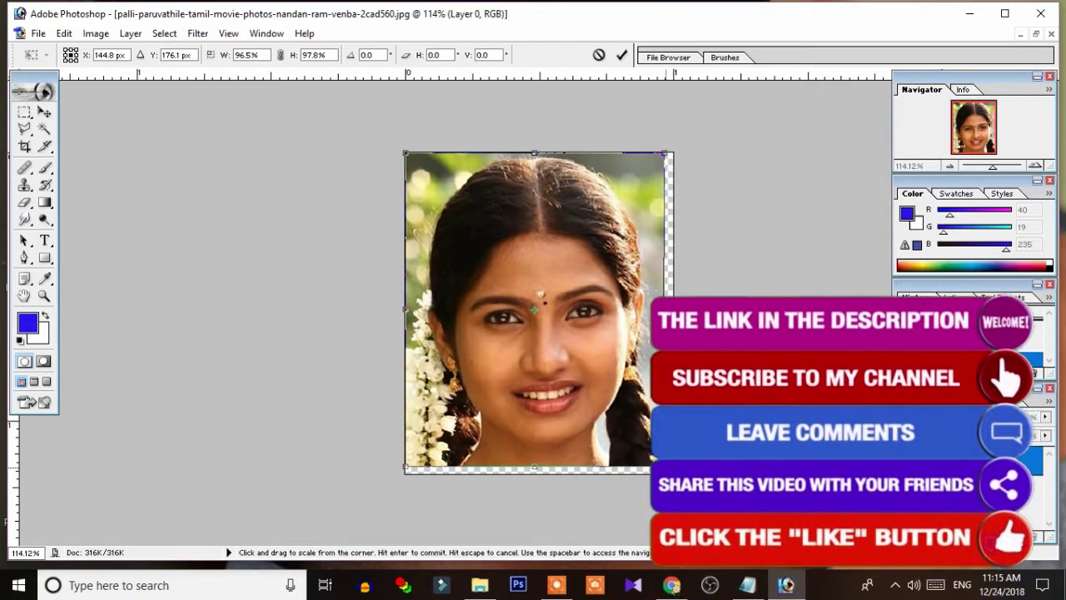
left_click_drag(673, 469, 670, 469)
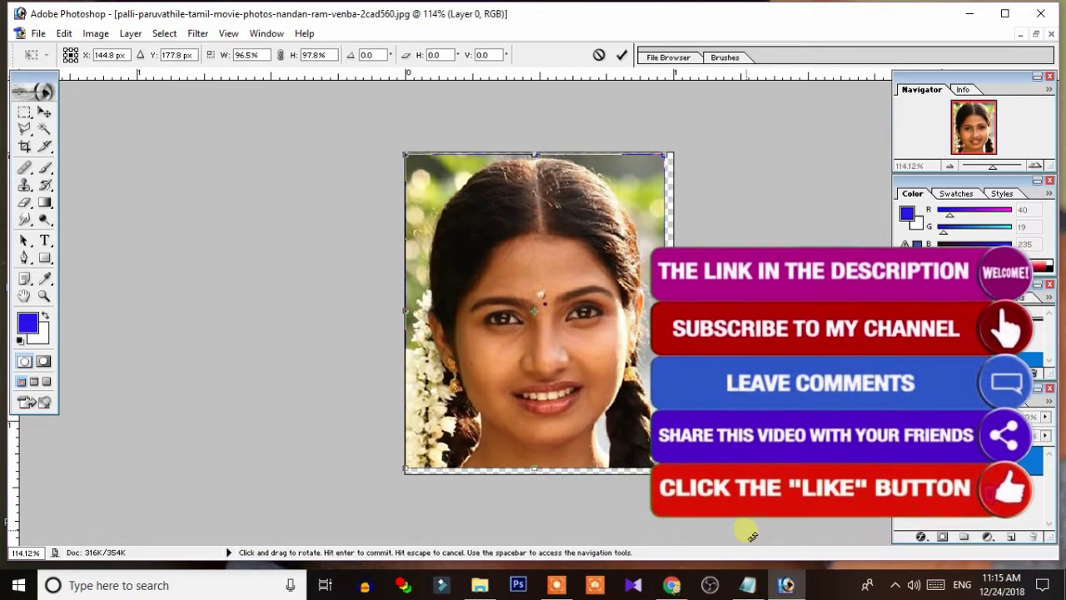
key("Right")
key("Right")
key("Right")
key("Down")
key("Down")
key("Down")
key("Down")
key("Right")
key("Right")
key("Down")
key("Left")
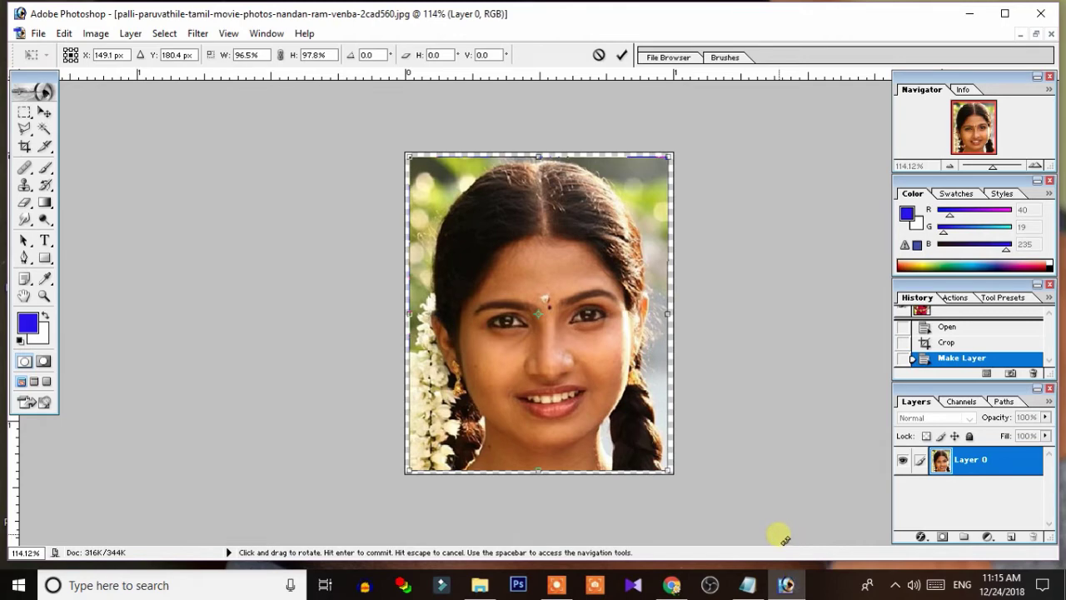
key("Return")
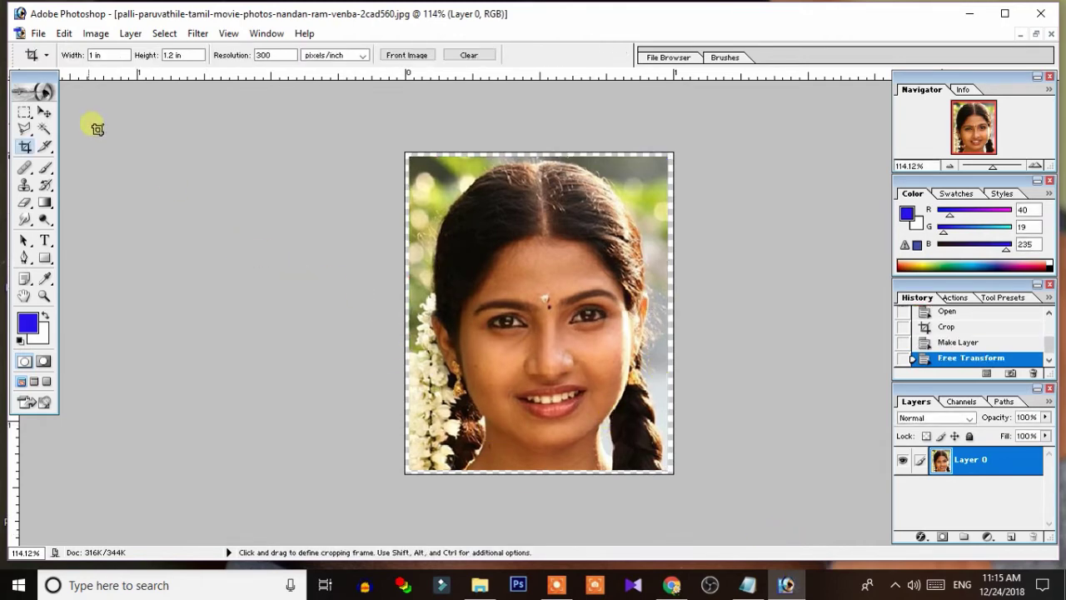
left_click(63, 33)
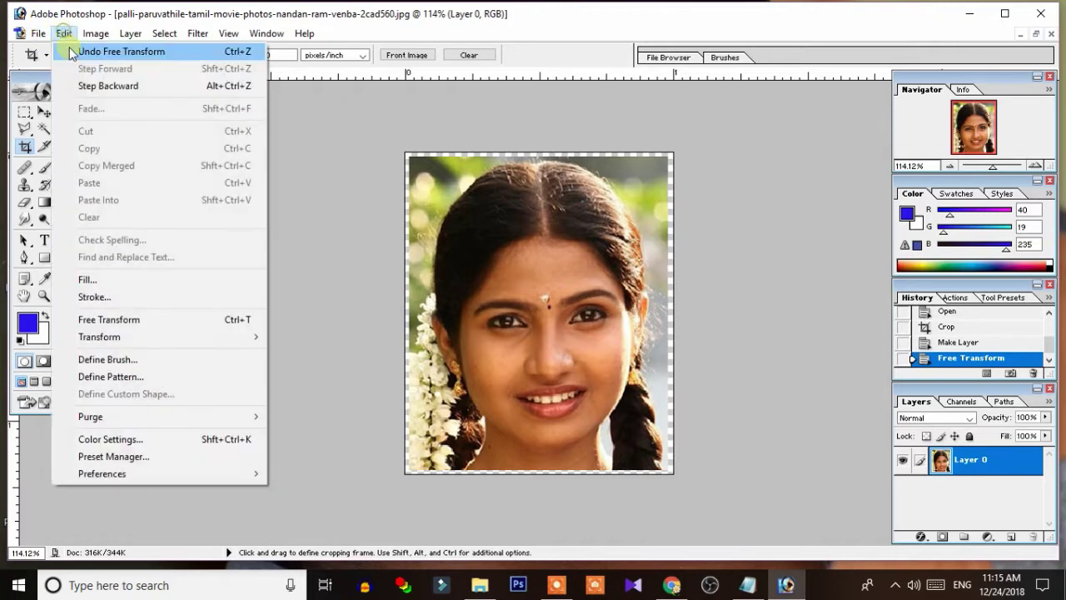
Define the bordered portrait as a pattern named 123
left_click(129, 380)
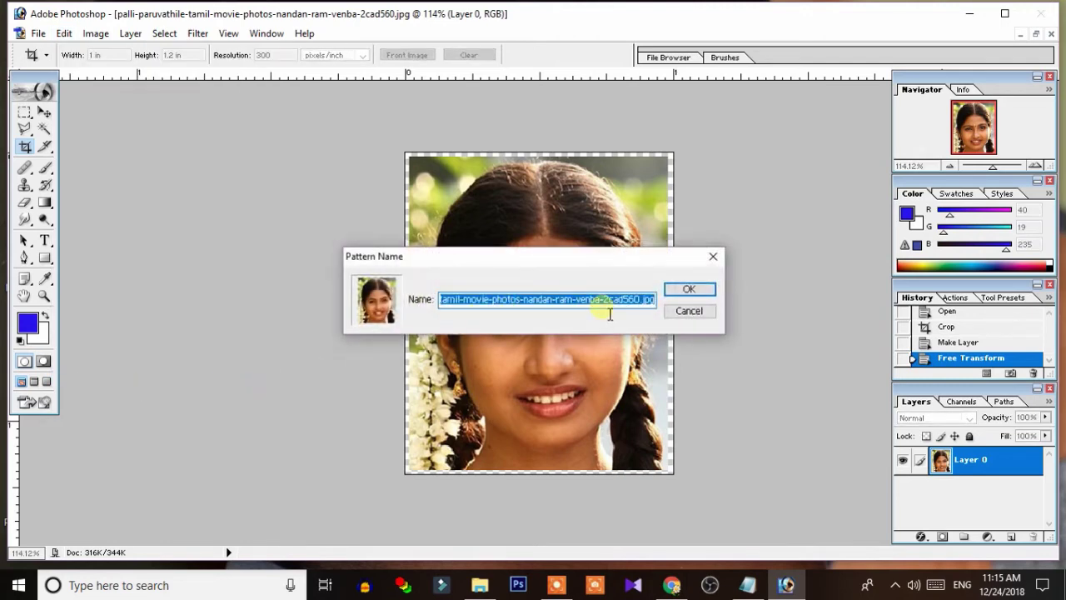
type("123")
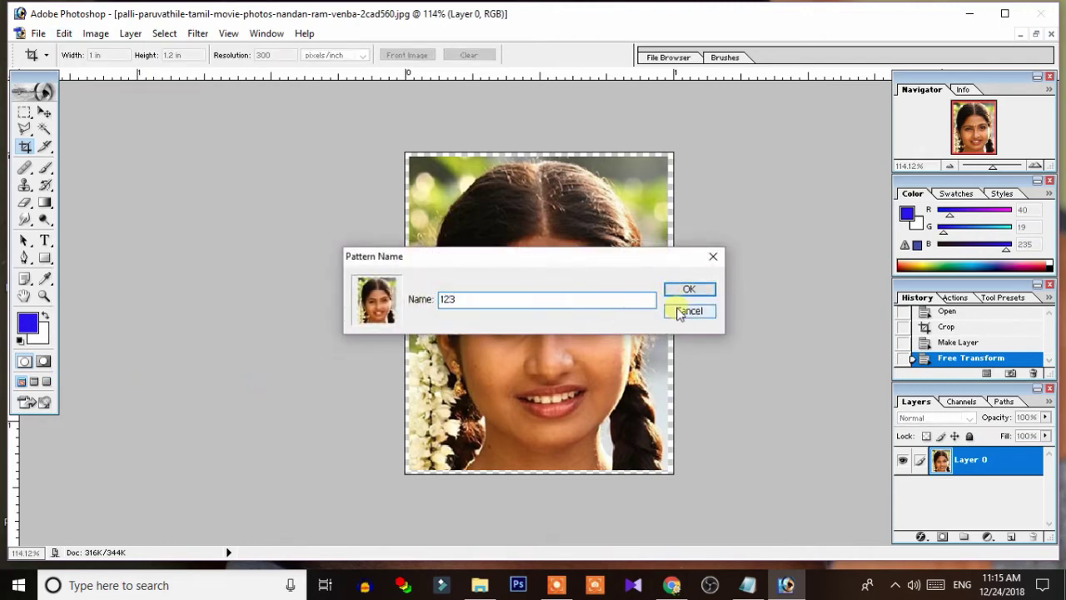
left_click(687, 291)
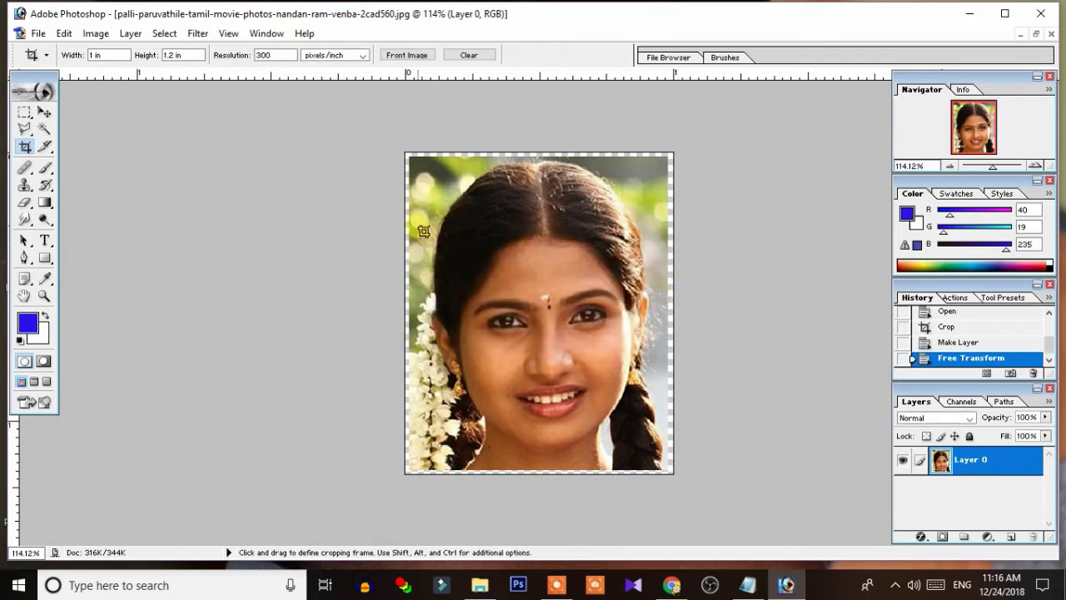
left_click(38, 33)
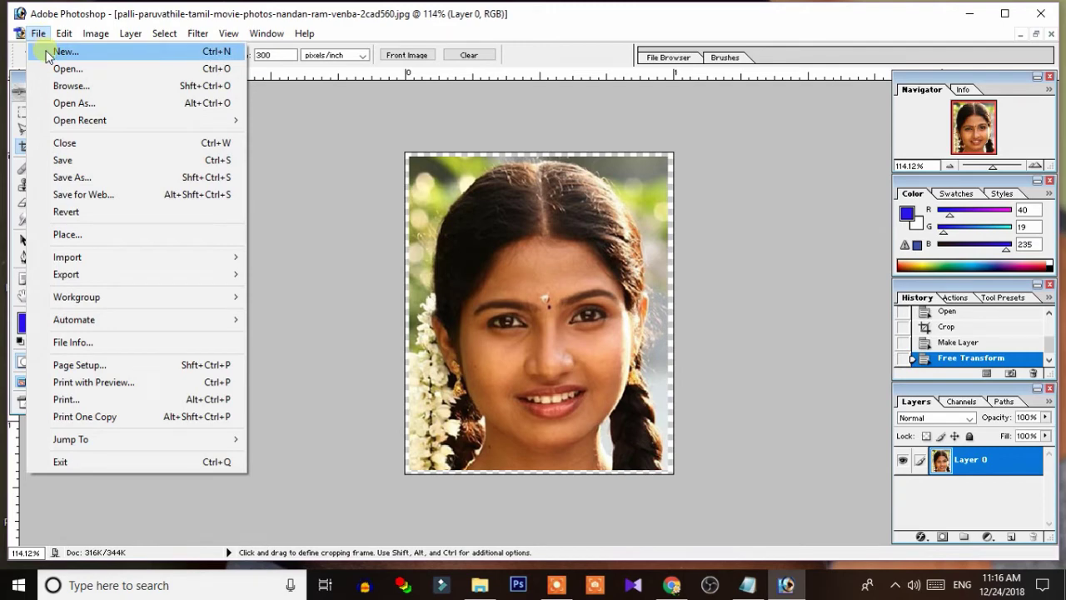
Create a white 6 × 4 inch, 300 pixels/inch document, Untitled-1
left_click(48, 53)
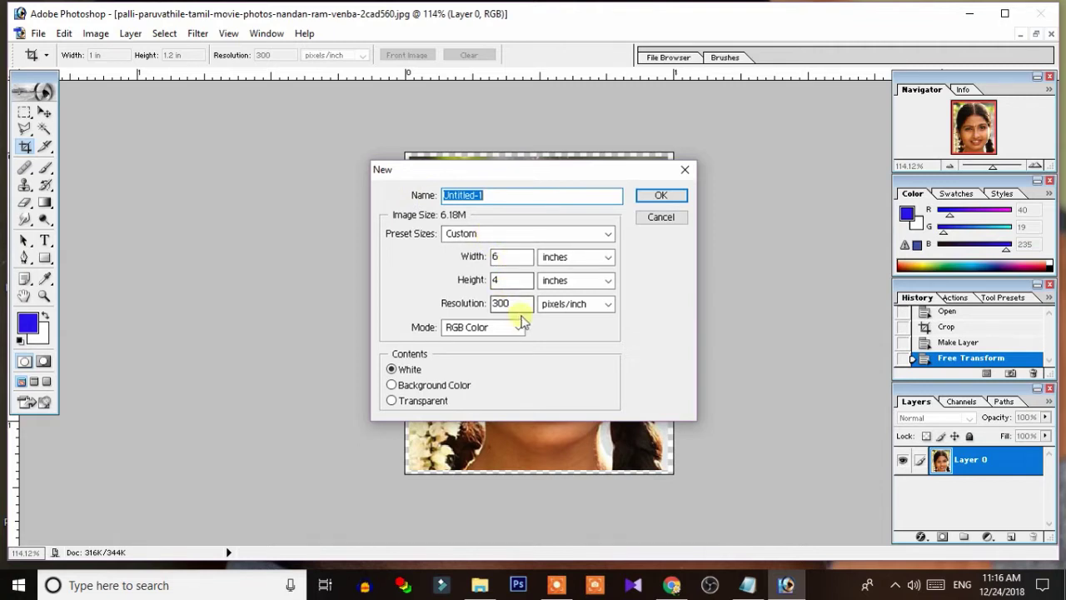
left_click(662, 197)
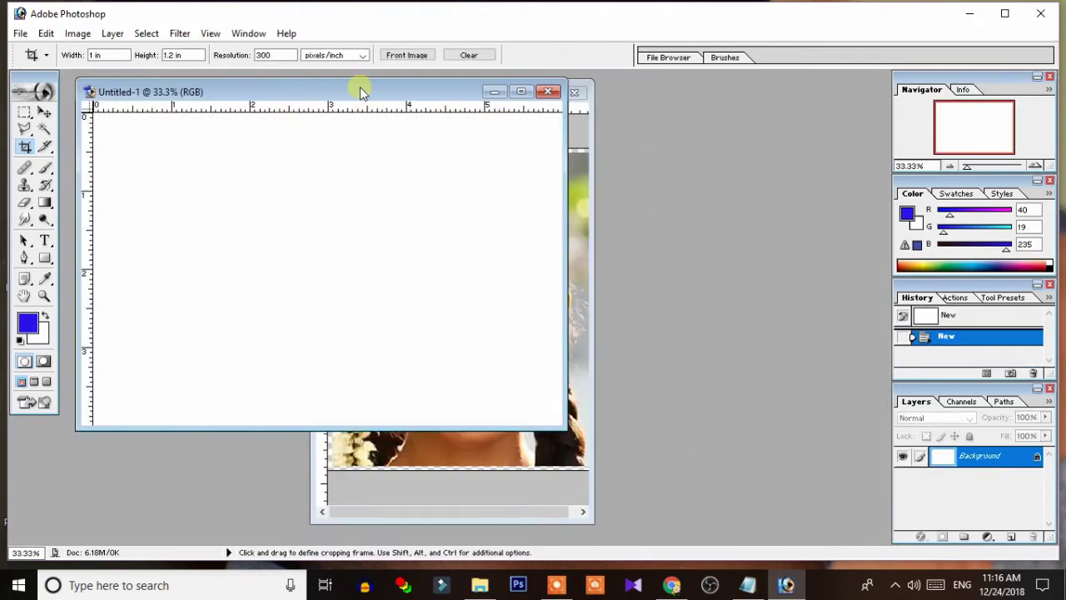
left_click_drag(357, 91, 491, 105)
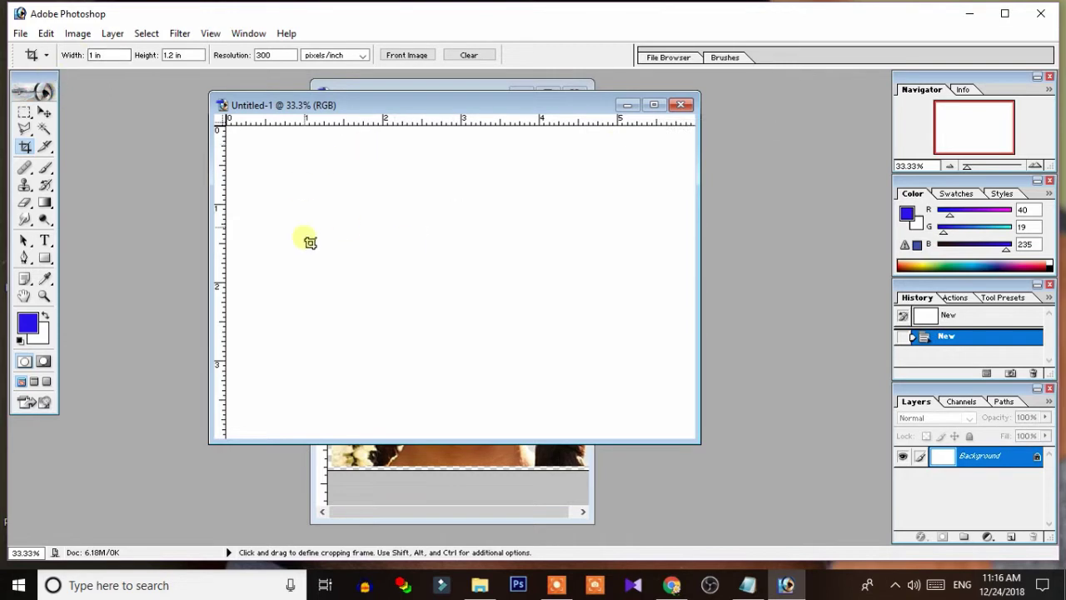
Fill Untitled-1 with the 123 portrait pattern and maximize its window
left_click(46, 33)
left_click(75, 280)
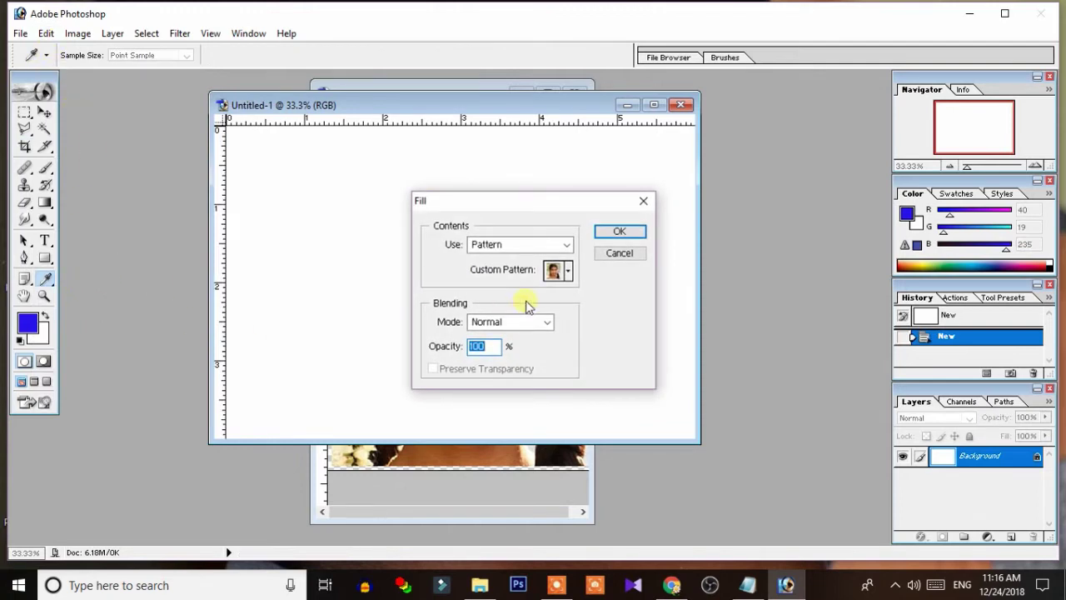
left_click(568, 270)
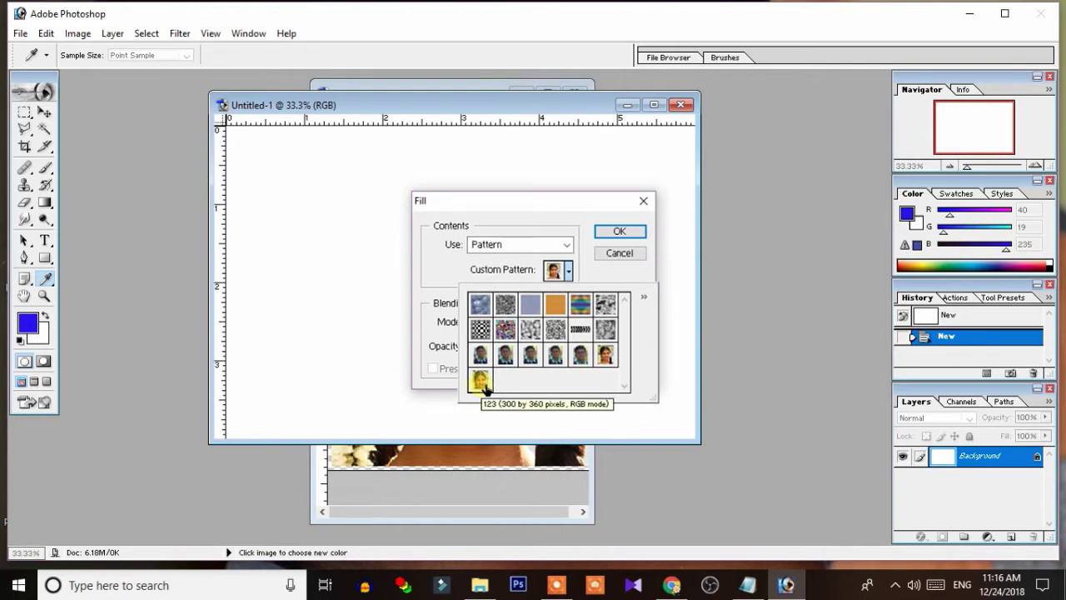
left_click(480, 382)
left_click(619, 233)
key("c")
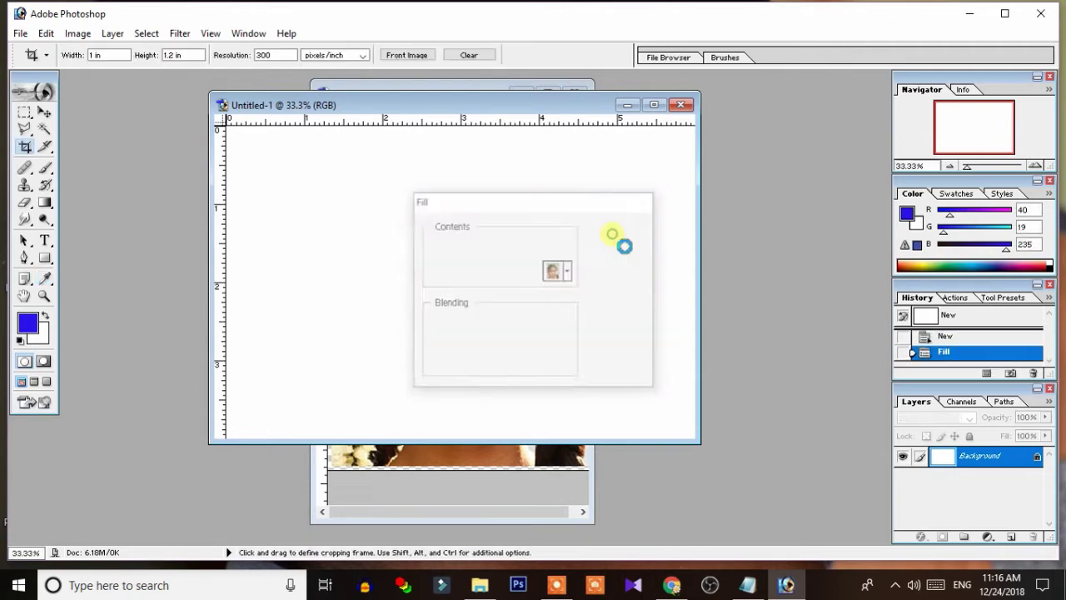
left_click(654, 104)
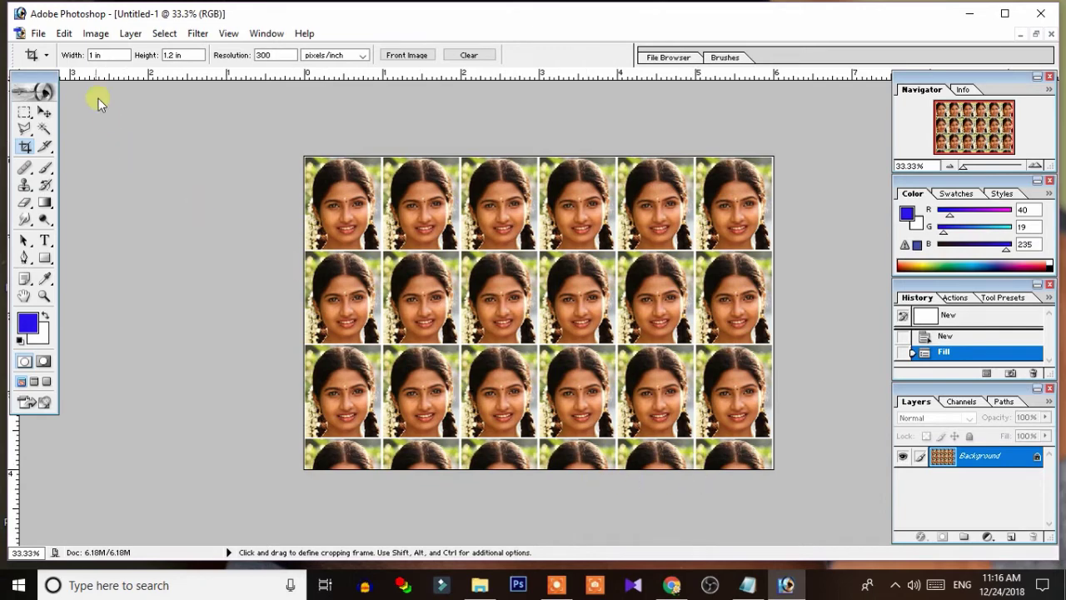
left_click(38, 33)
Create Untitled-2 and fill it with the newest portrait pattern, then maximize it
left_click(55, 52)
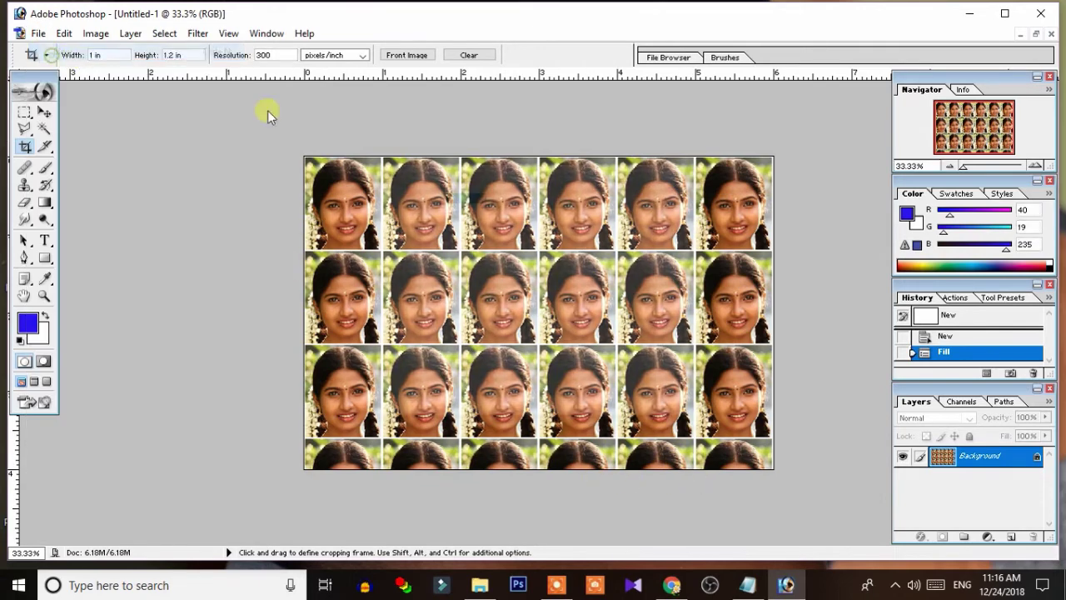
left_click(655, 194)
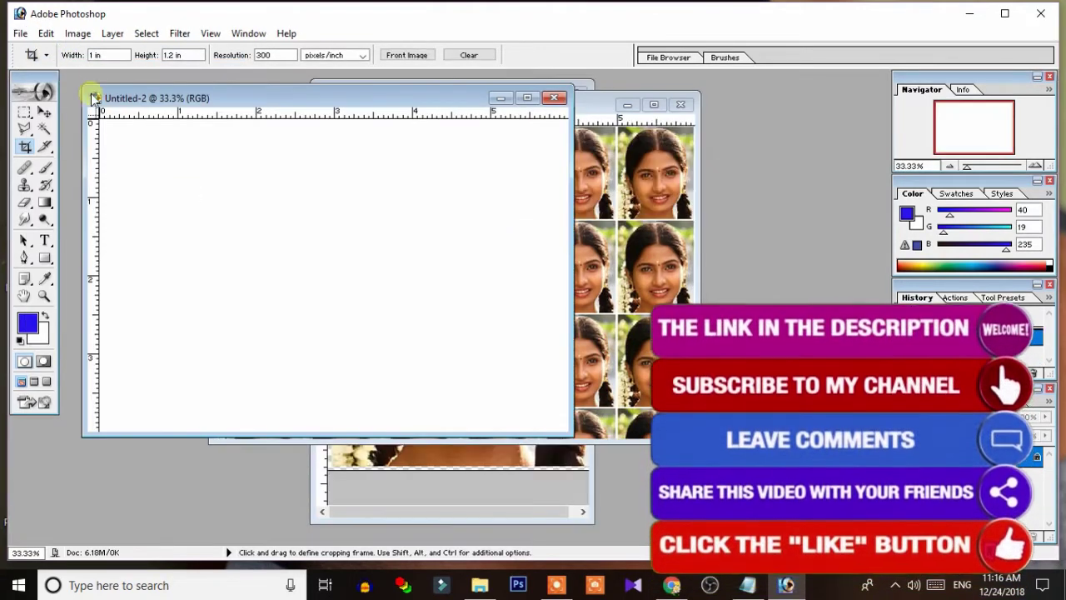
left_click(46, 34)
left_click(70, 280)
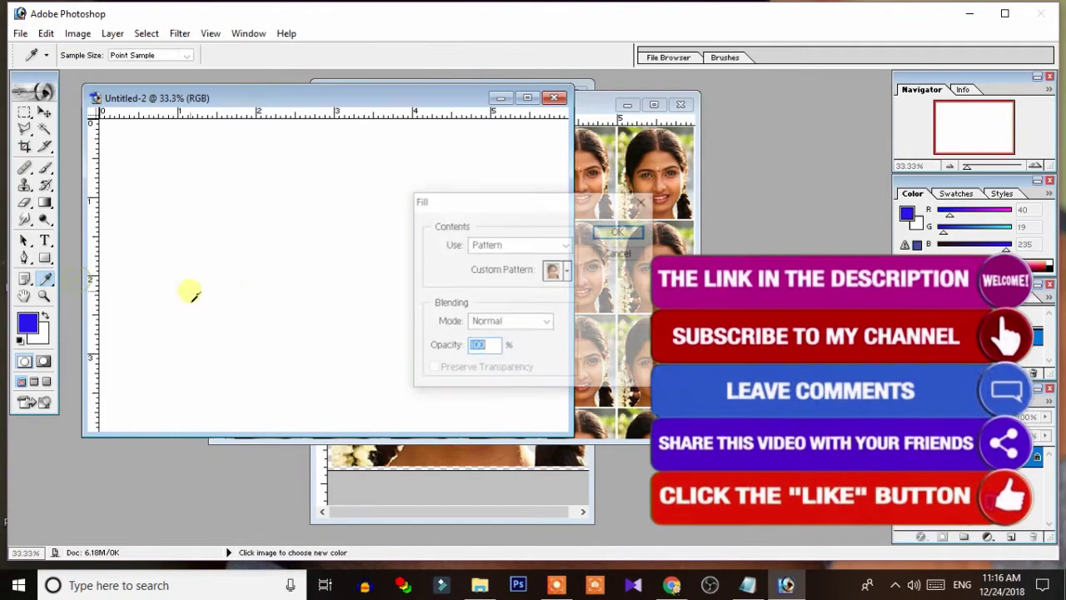
left_click(568, 270)
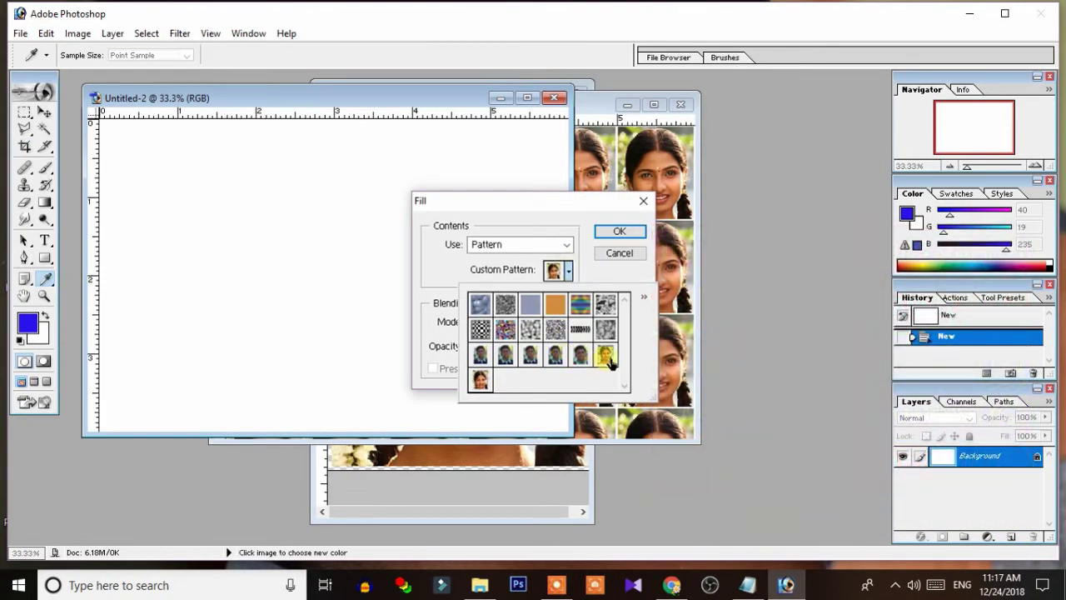
left_click(618, 233)
key("c")
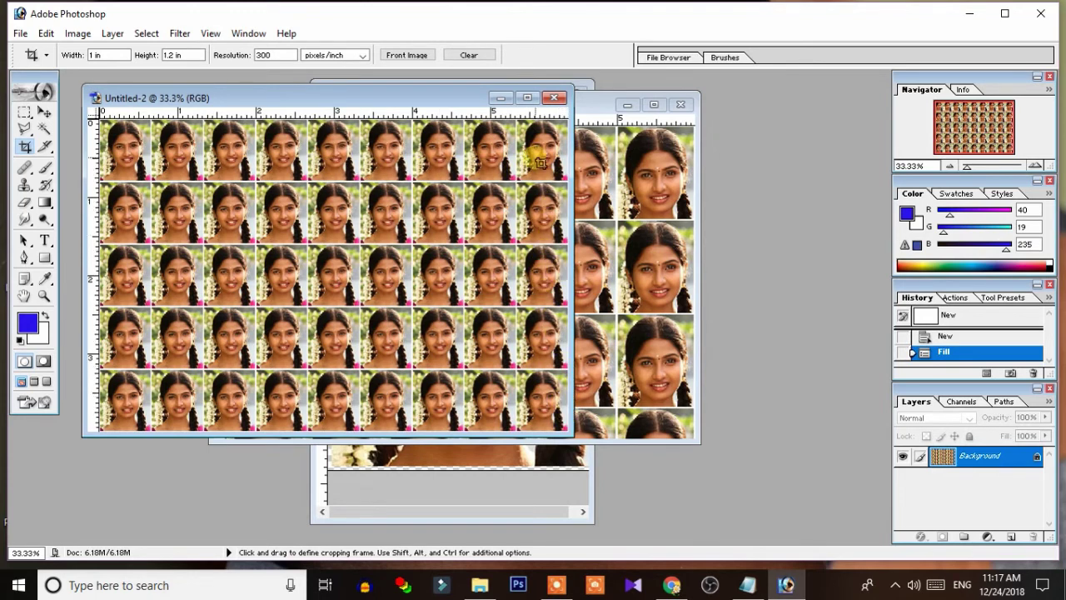
left_click_drag(450, 99, 387, 106)
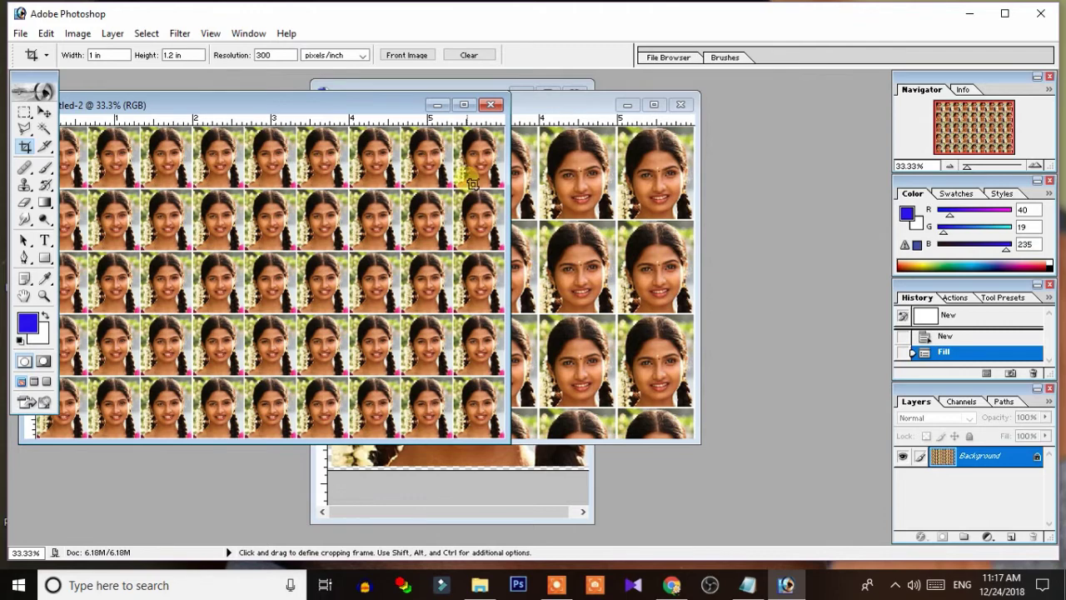
mouse_move(388, 104)
left_mouse_down()
mouse_move(673, 195)
mouse_move(585, 108)
left_mouse_up()
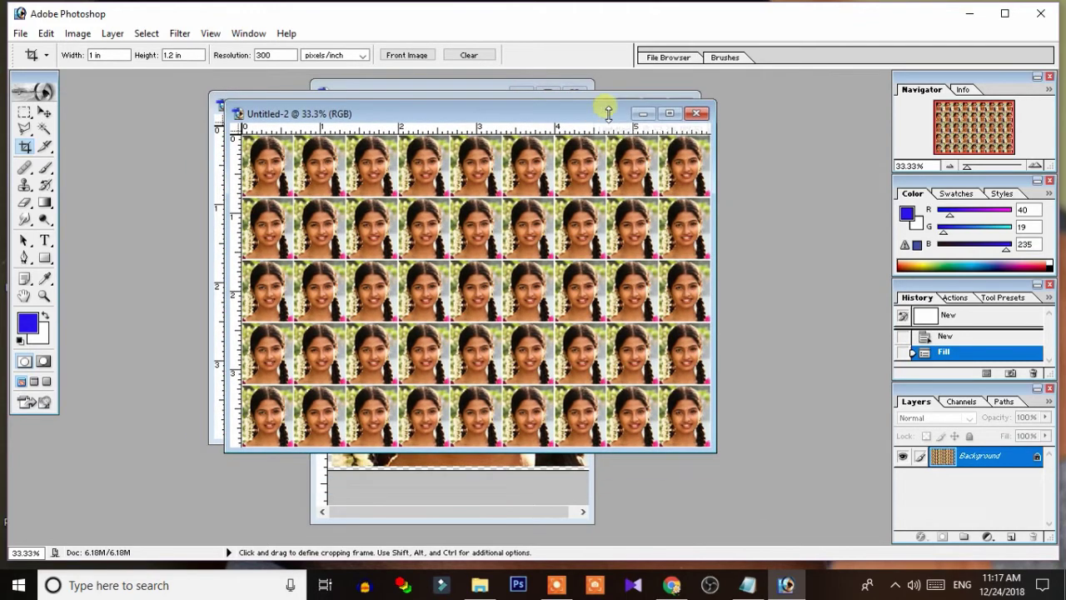
left_click(671, 111)
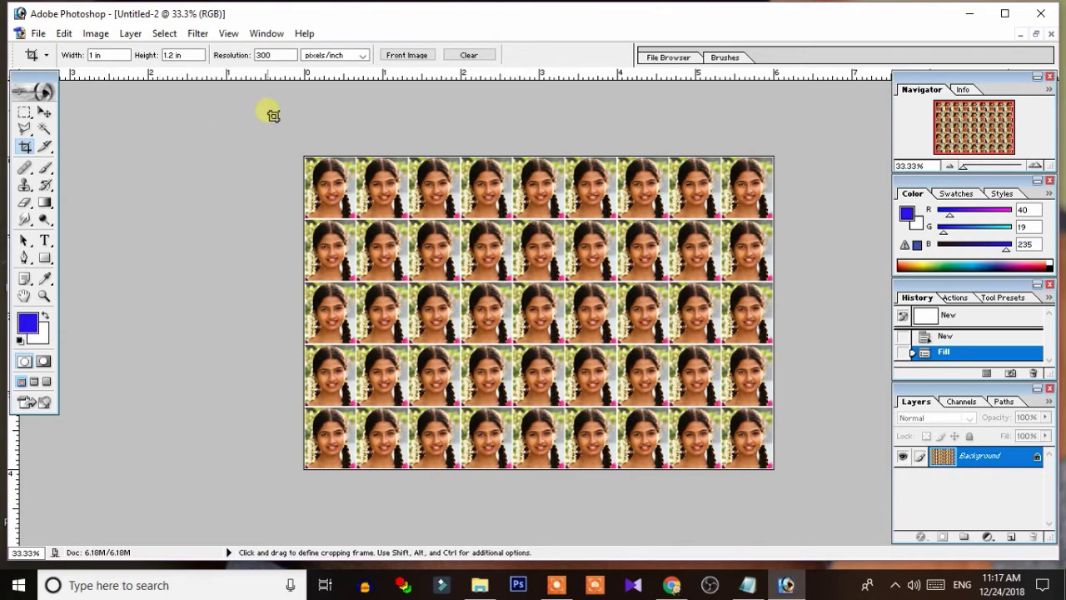
left_click(37, 33)
mouse_move(67, 257)
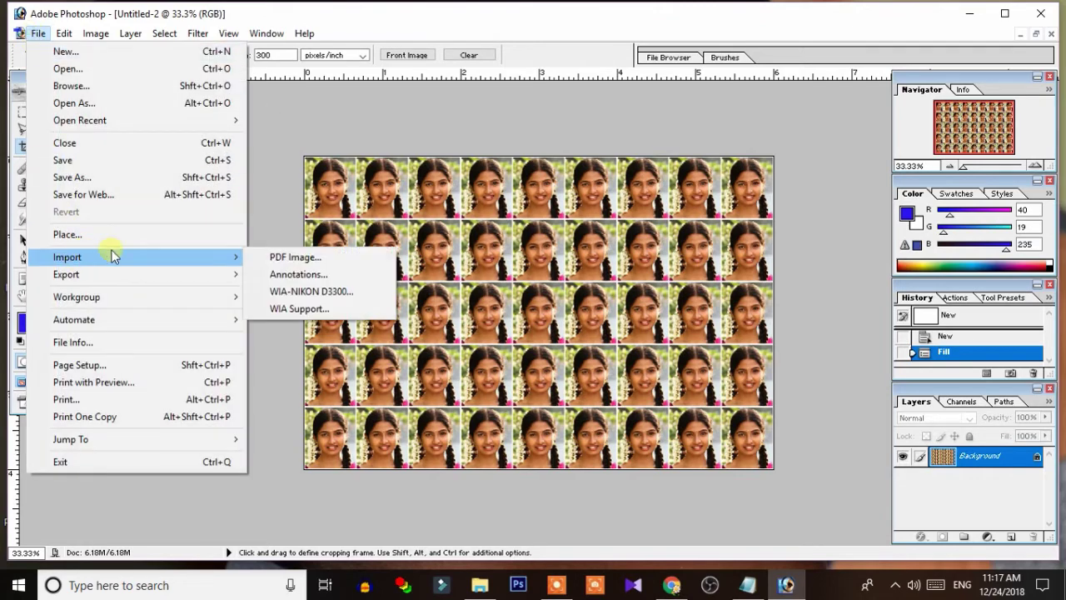
Save the sheet to the Desktop as stamp.jpg with JPEG quality 12 (Maximum)
left_click(436, 123)
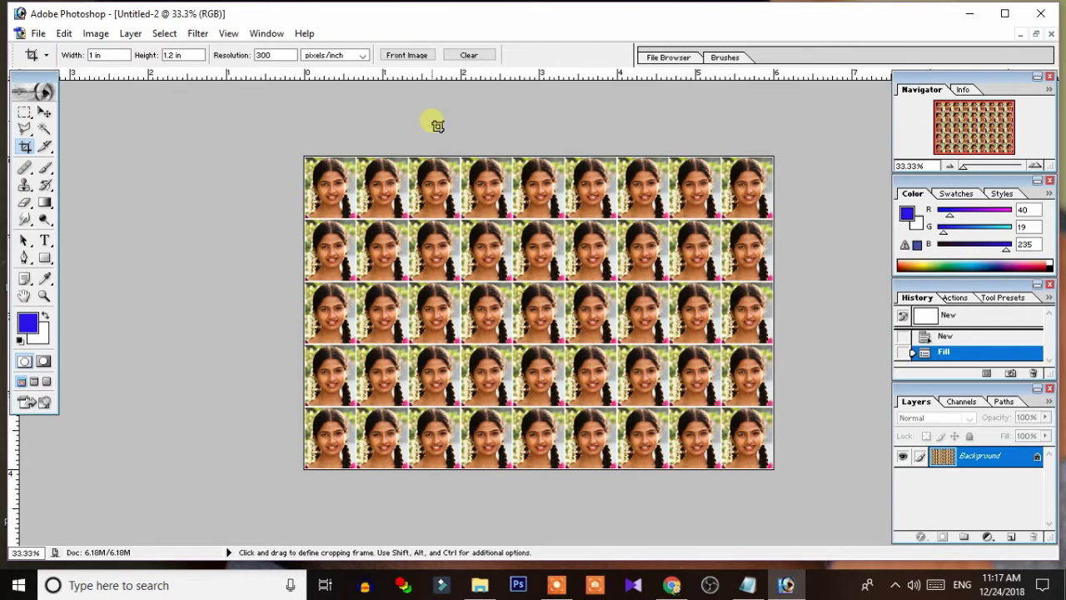
left_click(37, 33)
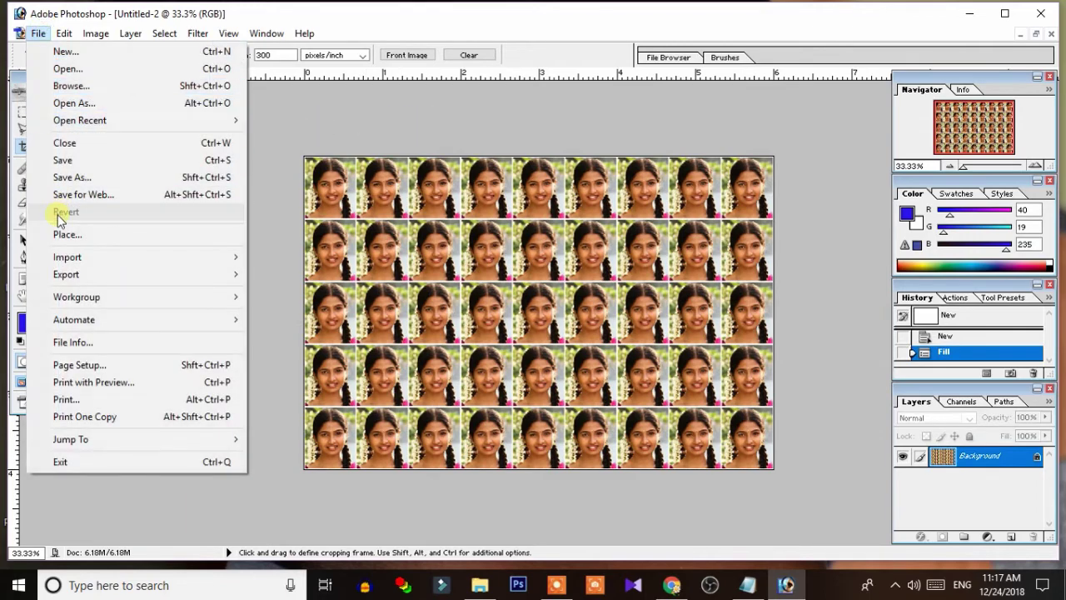
left_click(72, 177)
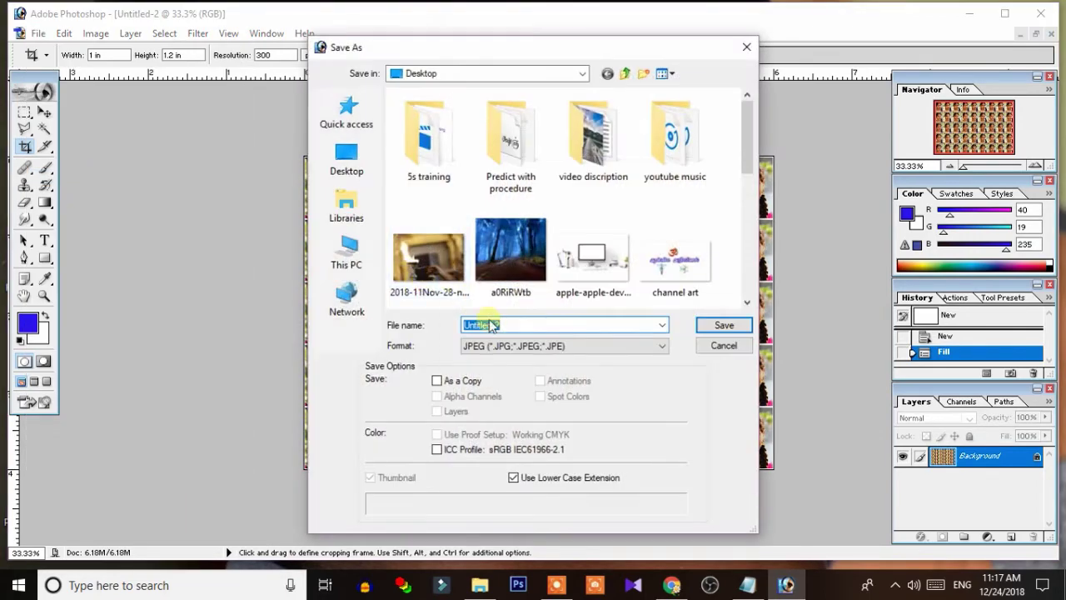
left_click(347, 166)
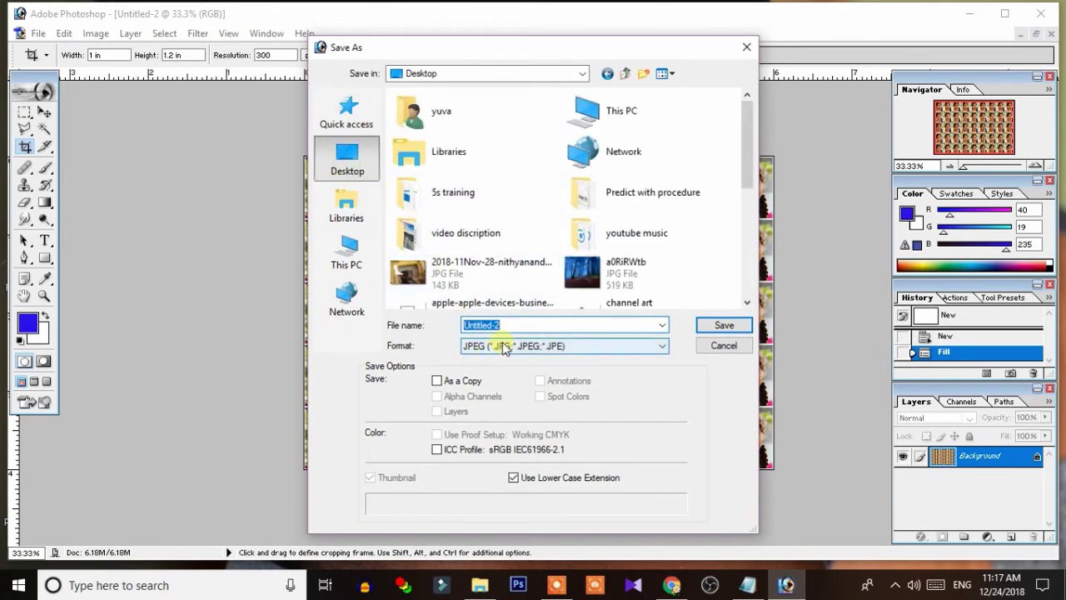
type("stamp")
left_click(723, 325)
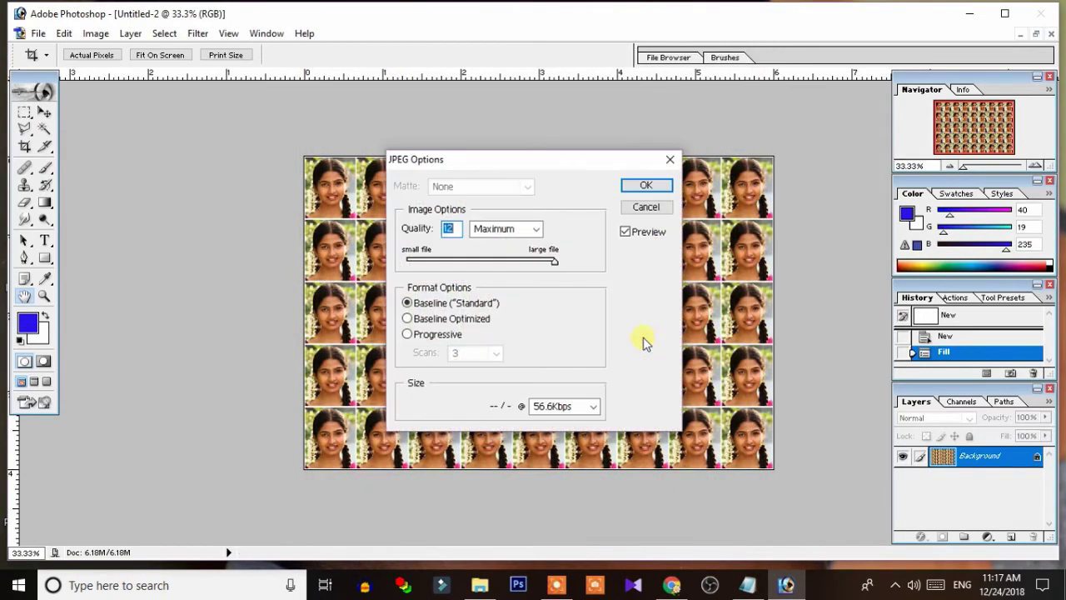
left_click(631, 184)
key("c")
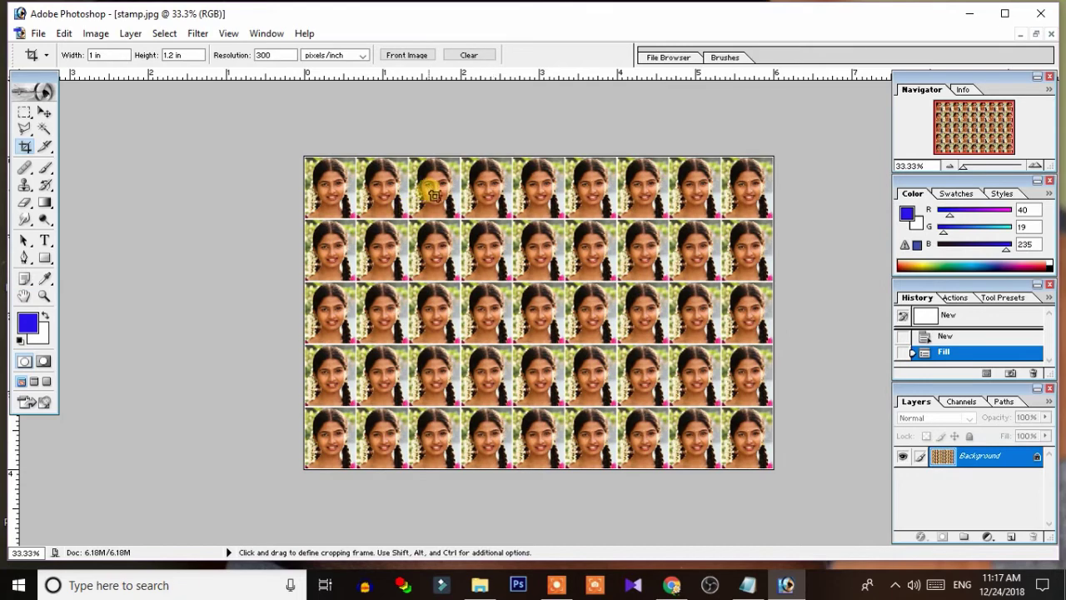
left_click(38, 33)
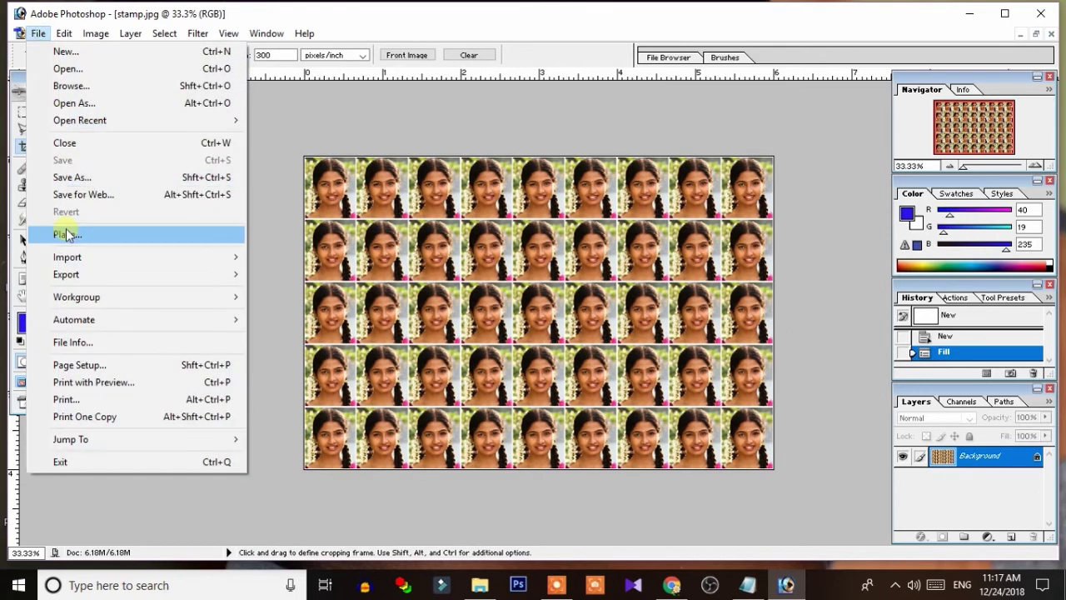
Save the sheet as stamp.psd in Photoshop format, then open the stamp image from the desktop
left_click(101, 179)
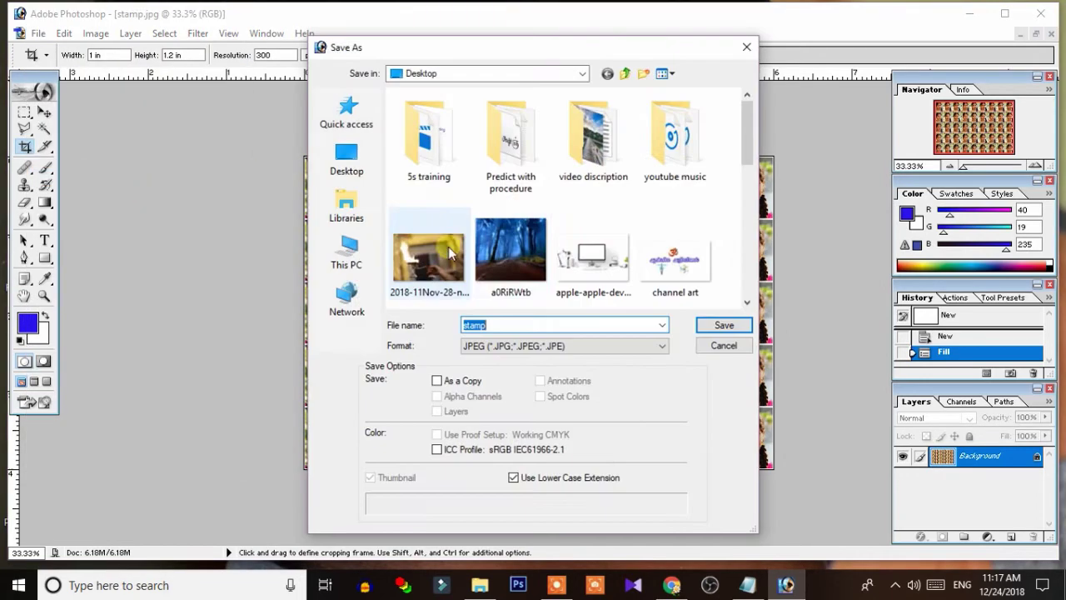
left_click(505, 345)
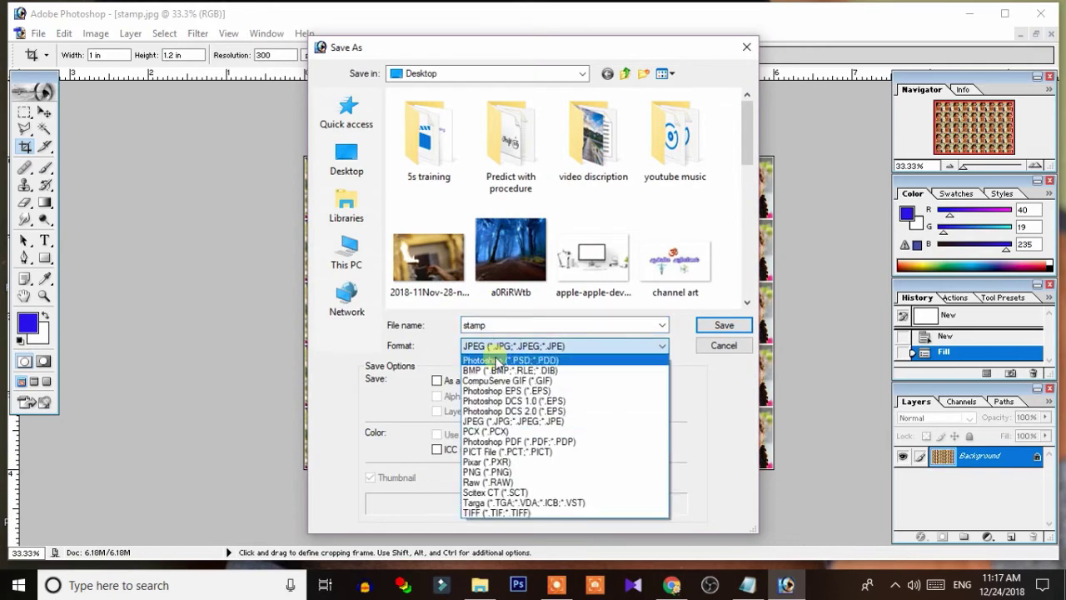
left_click(509, 360)
left_click(723, 325)
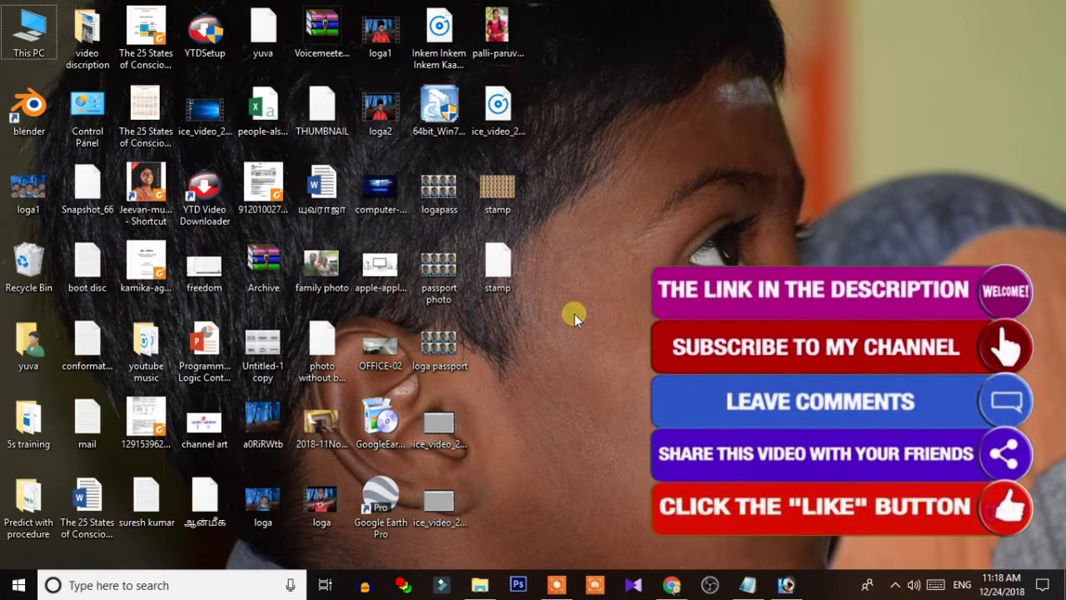
left_click(497, 187)
key("Return")
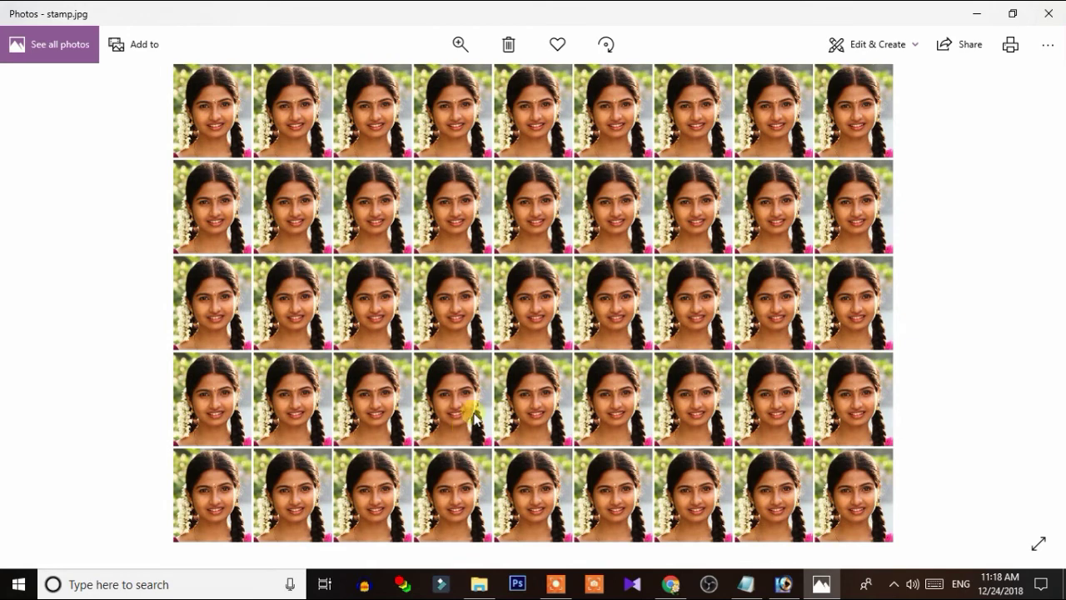
After previewing stamp.jpg in Photos, switch back to stamp.psd in Photoshop
left_click(783, 583)
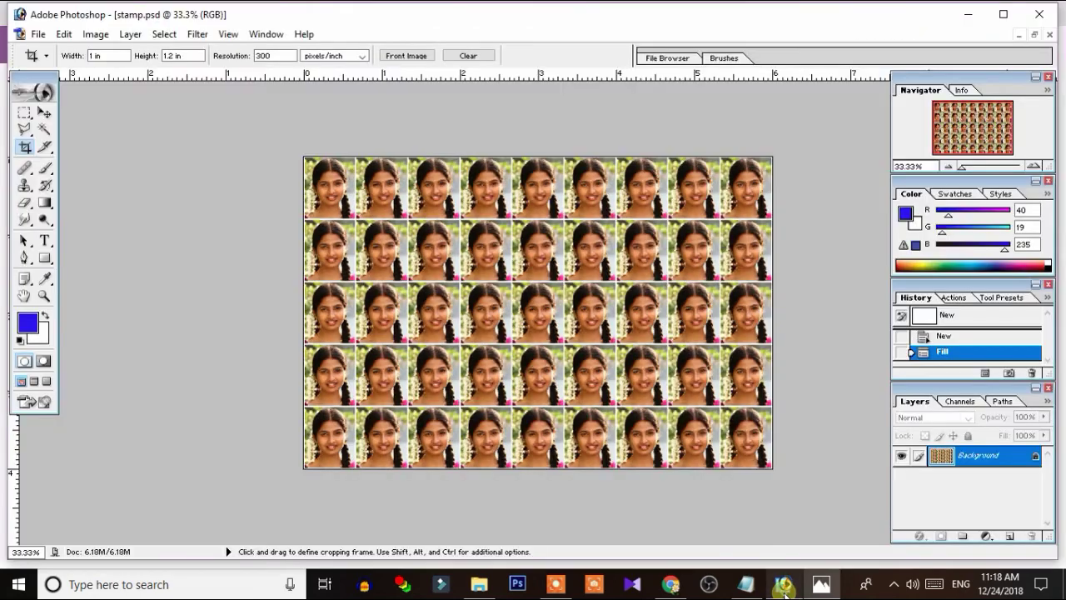